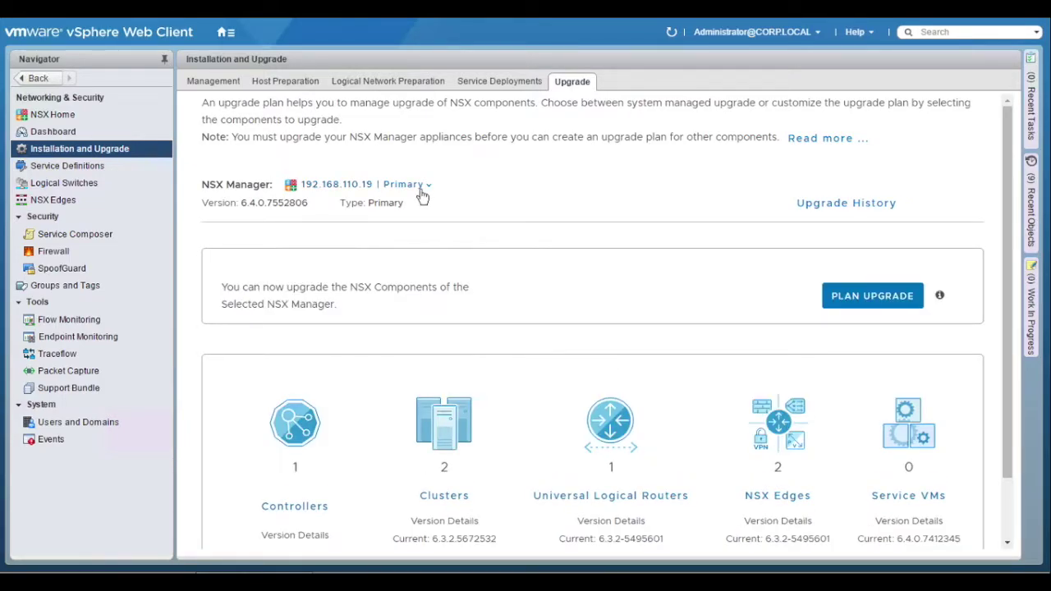
Check which NSX Managers can be chosen and view the upgrade history of the primary NSX Manager
{"action": "left_click", "coordinate": [428, 187]}
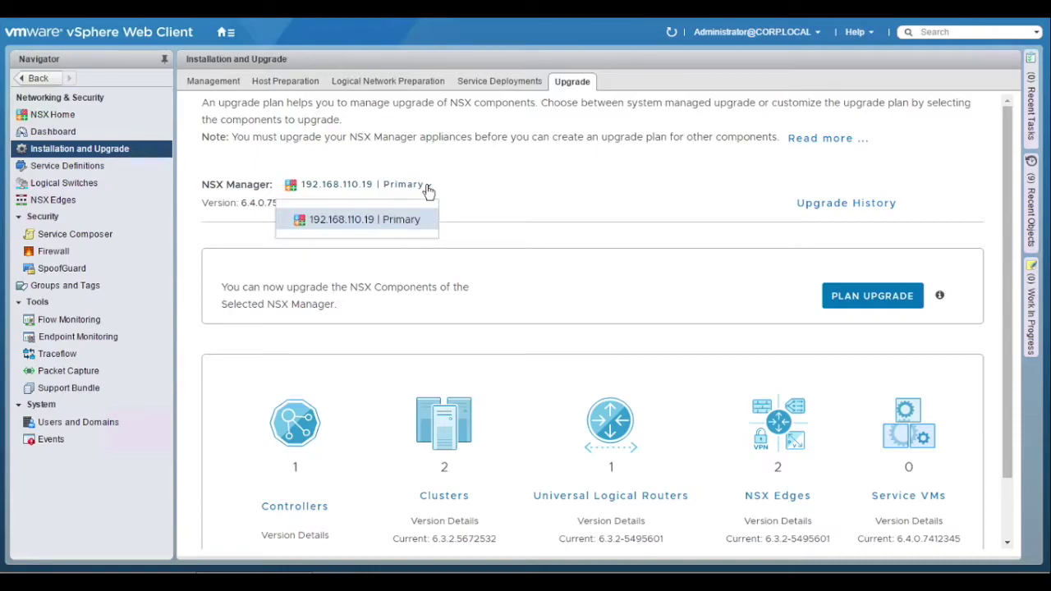
{"action": "left_click", "coordinate": [486, 165]}
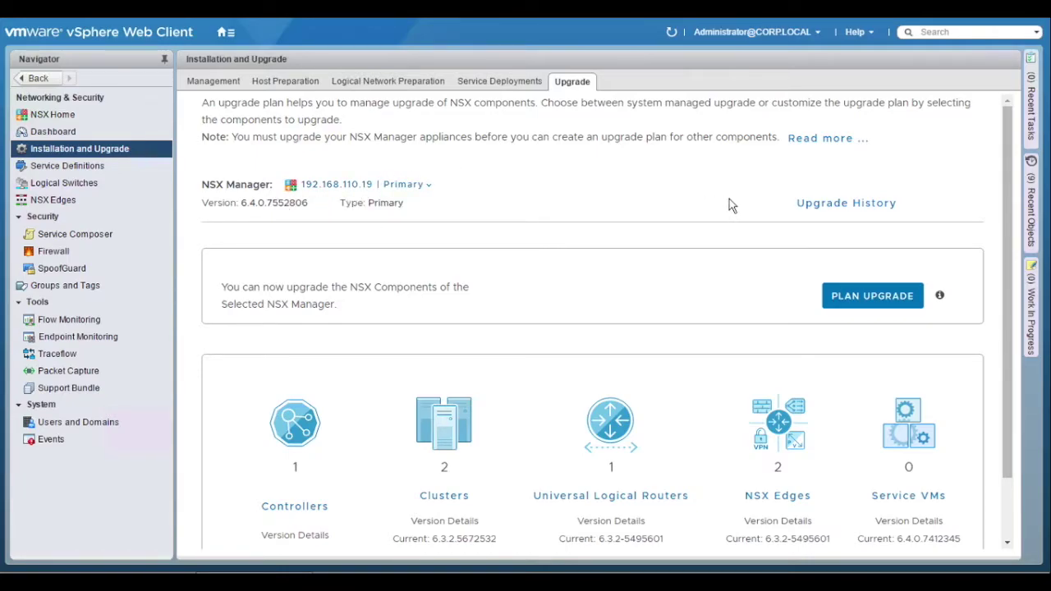
{"action": "left_click", "coordinate": [847, 205]}
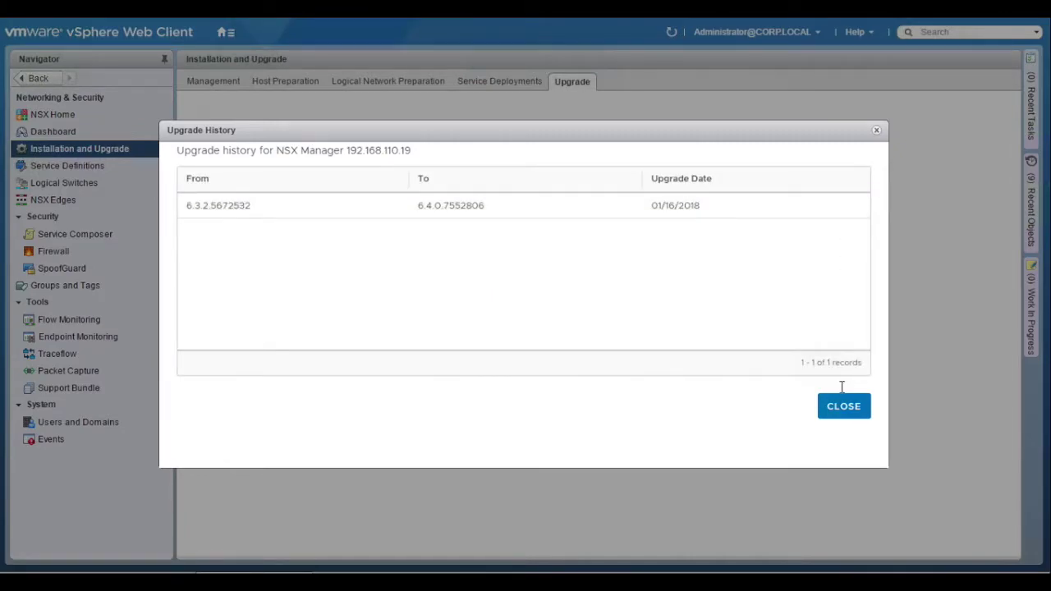
{"action": "left_click", "coordinate": [844, 411]}
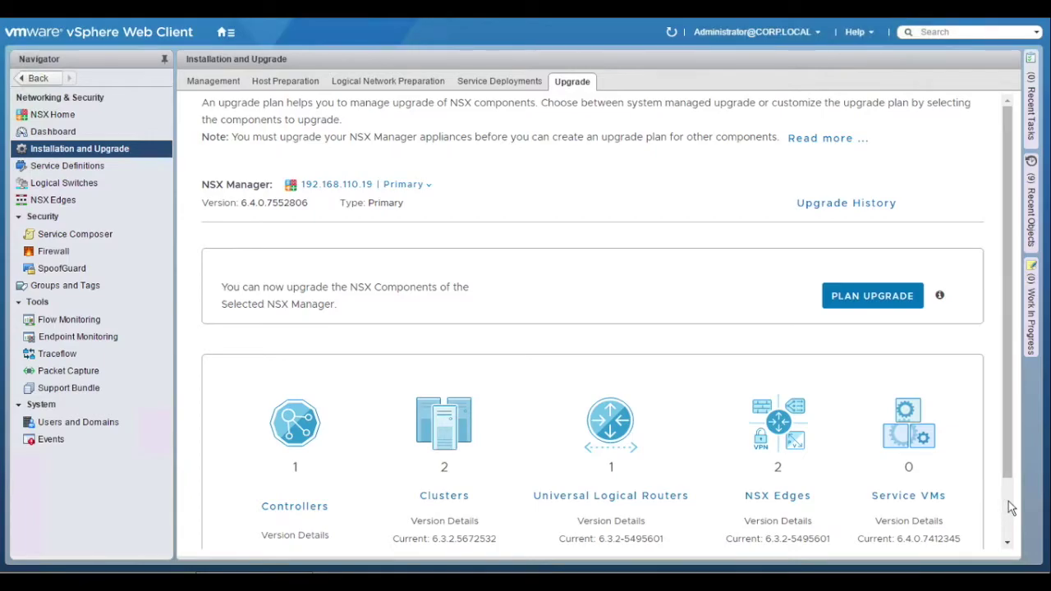
Examine the version details of the Controllers and of the Clusters
{"action": "left_click", "coordinate": [1009, 503]}
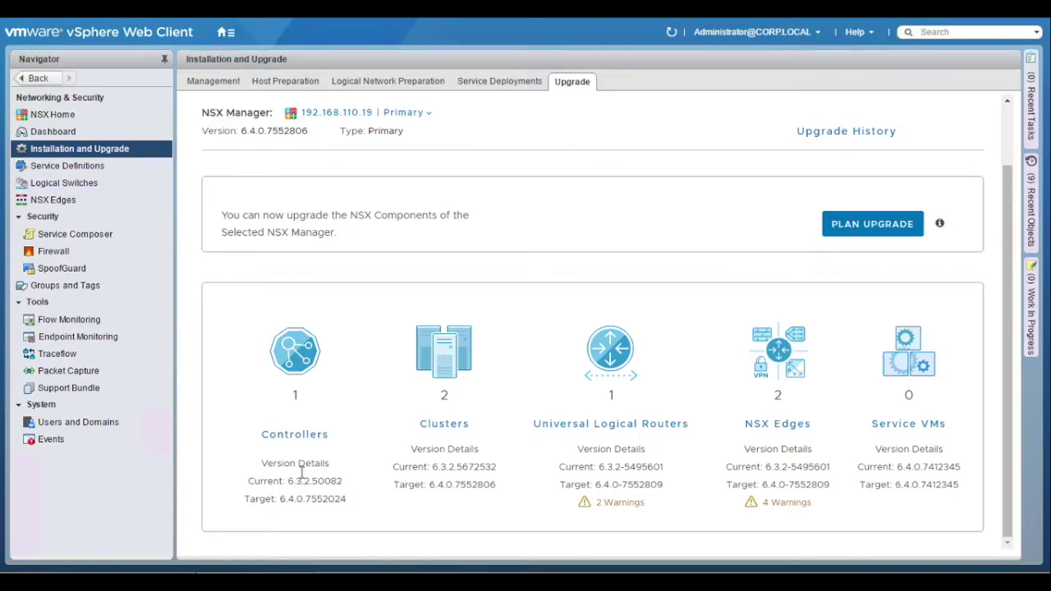
{"action": "left_click", "coordinate": [305, 439]}
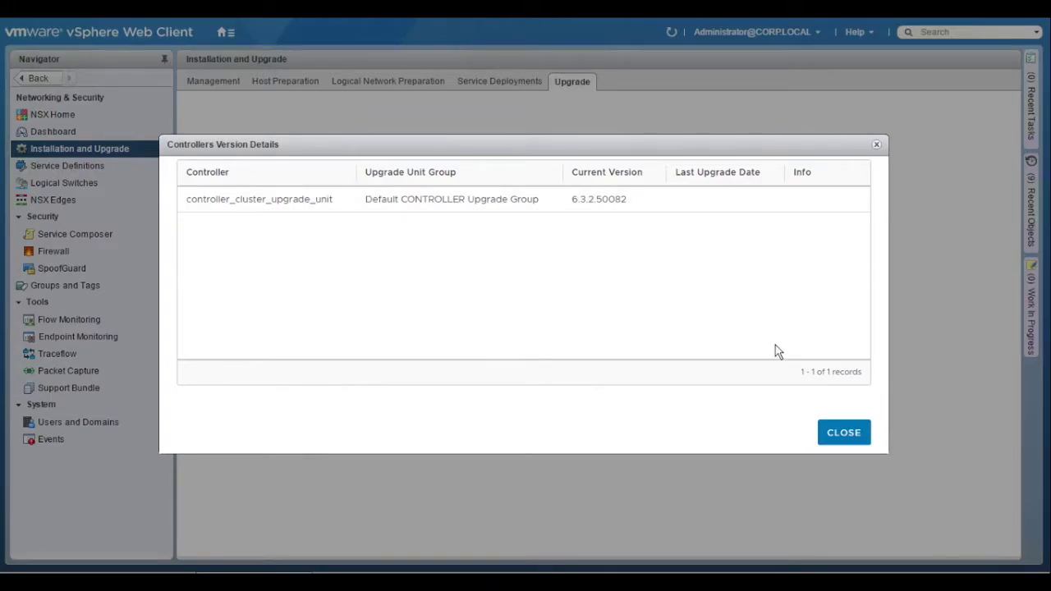
{"action": "left_click", "coordinate": [845, 435]}
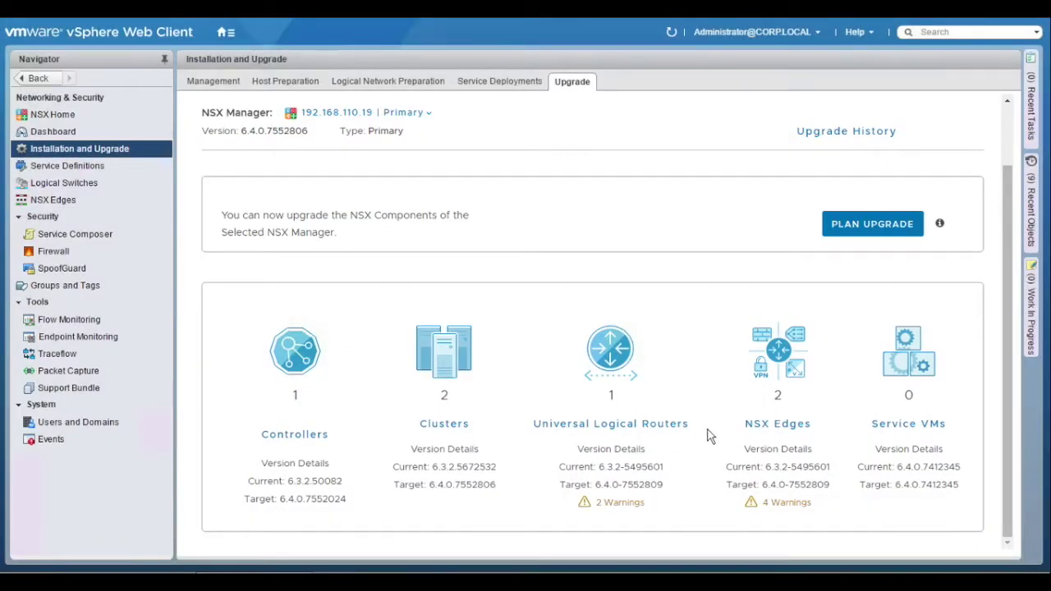
{"action": "left_click", "coordinate": [463, 430]}
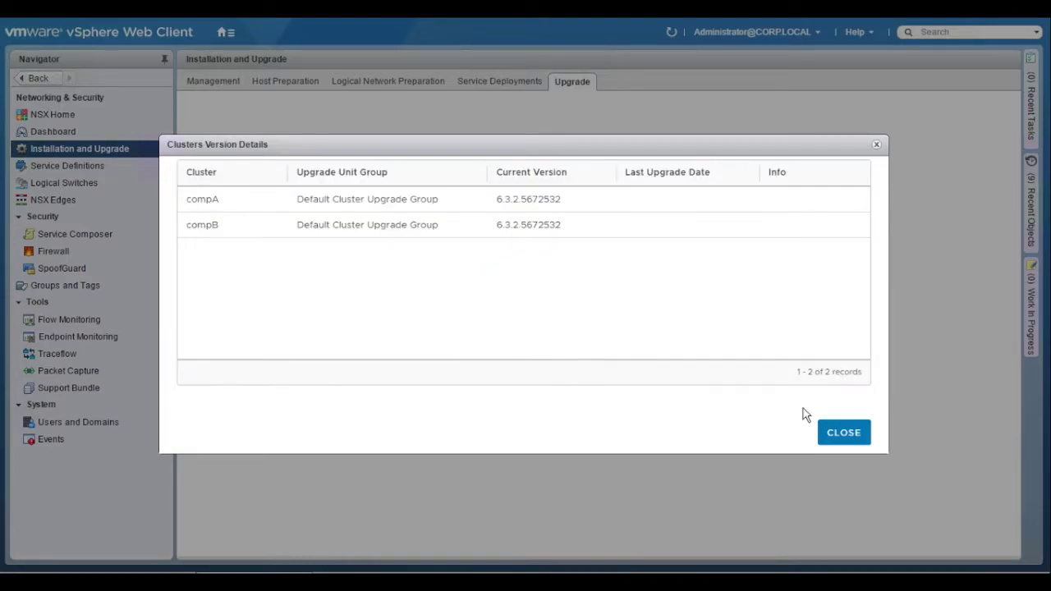
{"action": "left_click", "coordinate": [854, 442]}
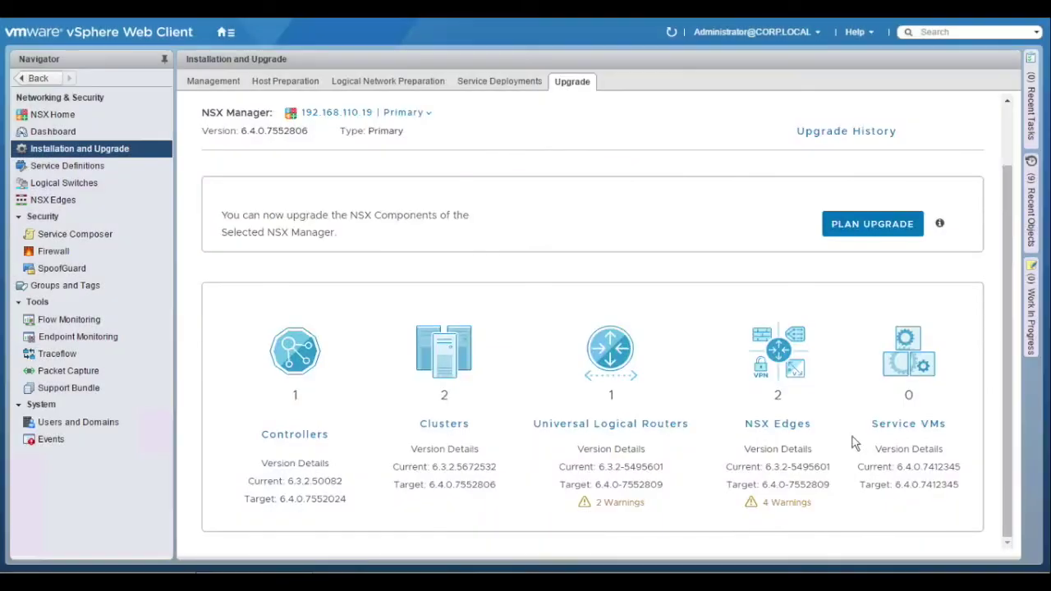
Read the upgrade warnings for universal logical router u-dlr01 and close its version details
{"action": "left_click", "coordinate": [633, 504]}
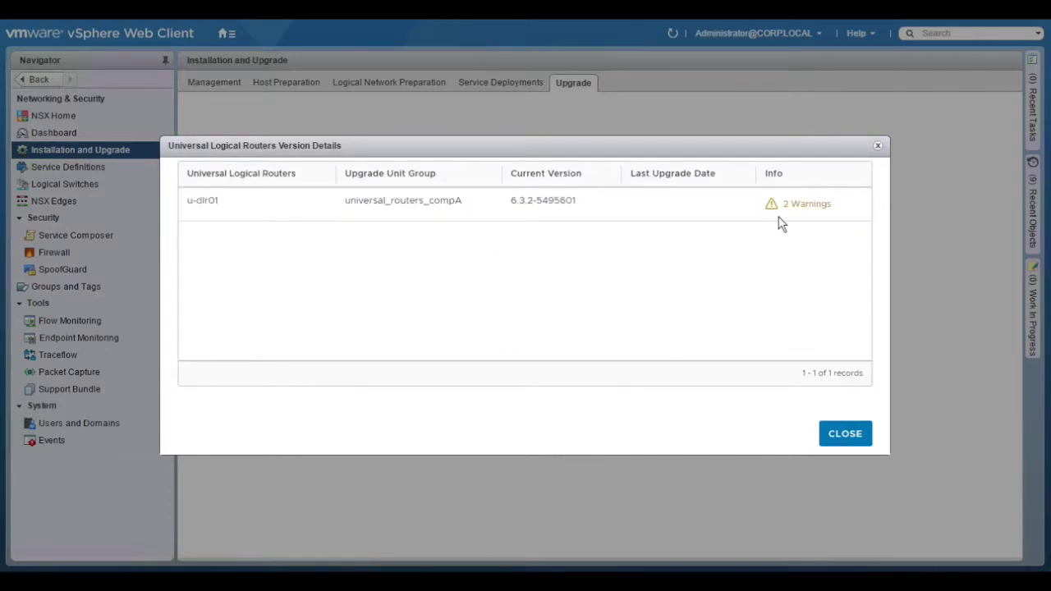
{"action": "left_click", "coordinate": [804, 211]}
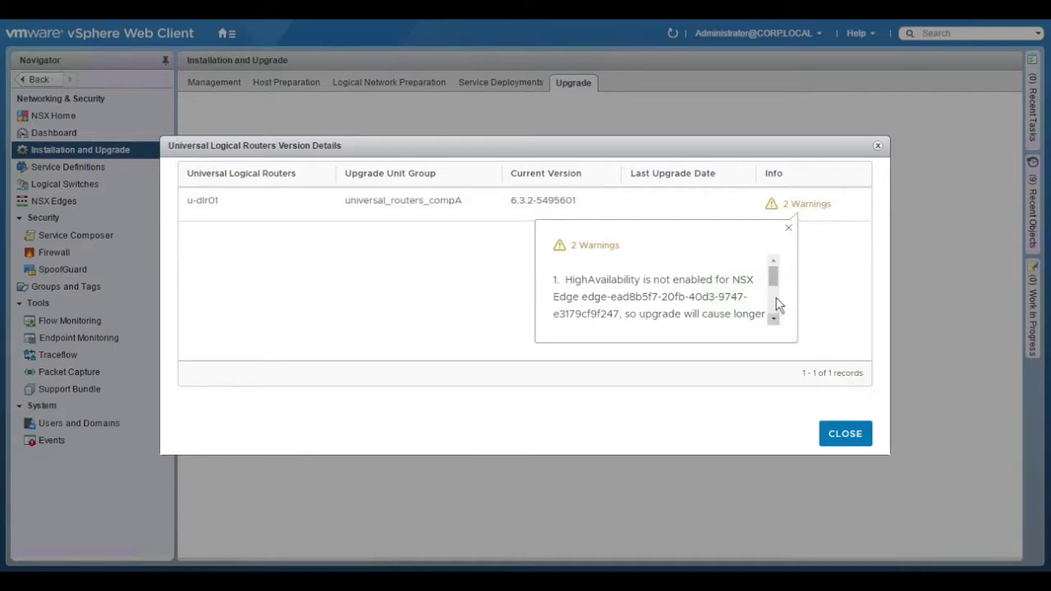
{"action": "scroll", "coordinate": [780, 305], "scroll_direction": "down", "scroll_amount": 2}
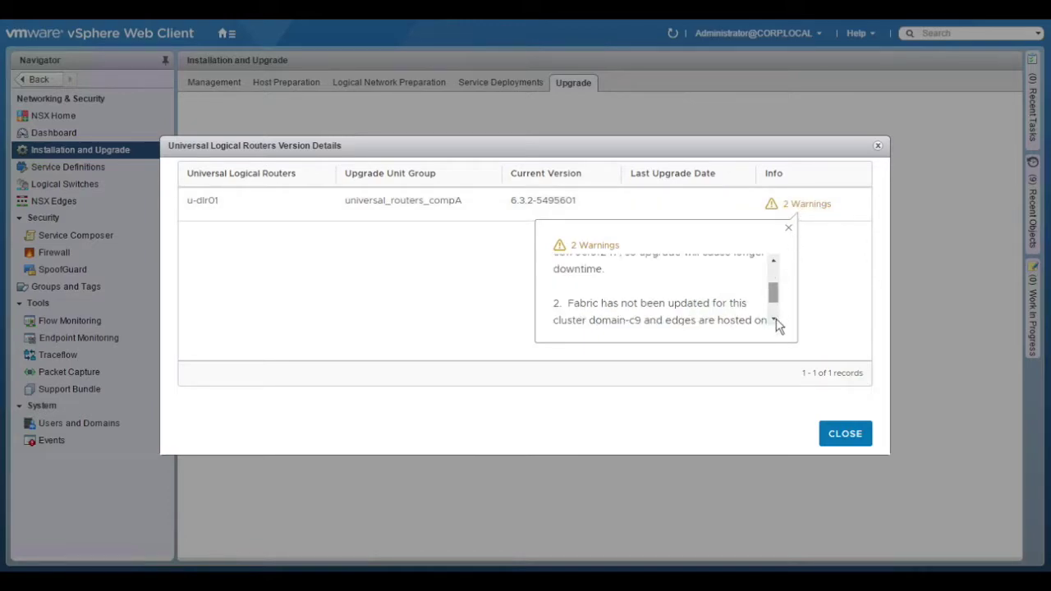
{"action": "scroll", "coordinate": [778, 331], "scroll_direction": "down", "scroll_amount": 1}
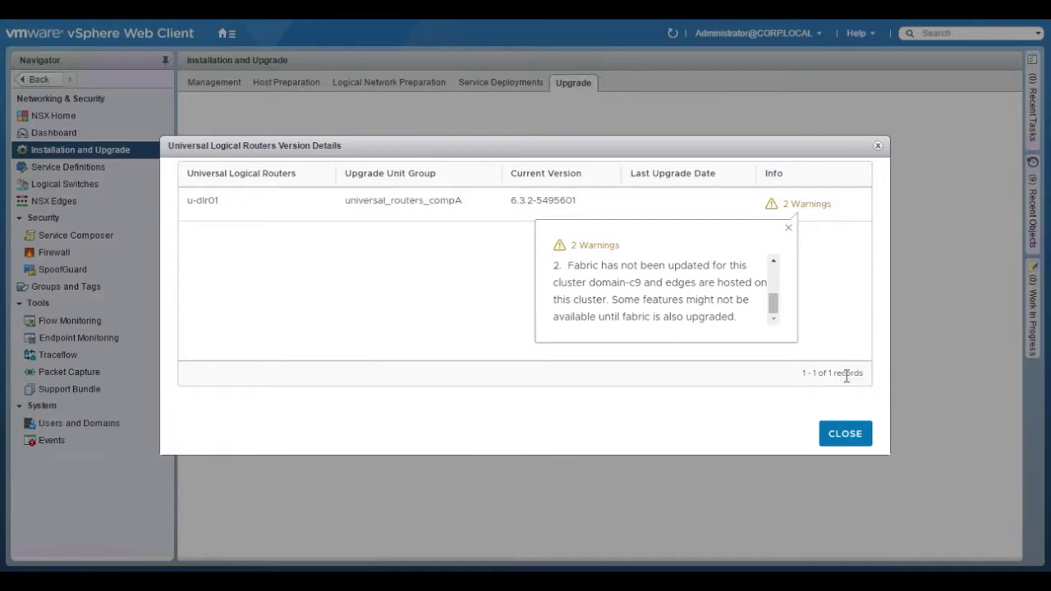
{"action": "left_click", "coordinate": [845, 434]}
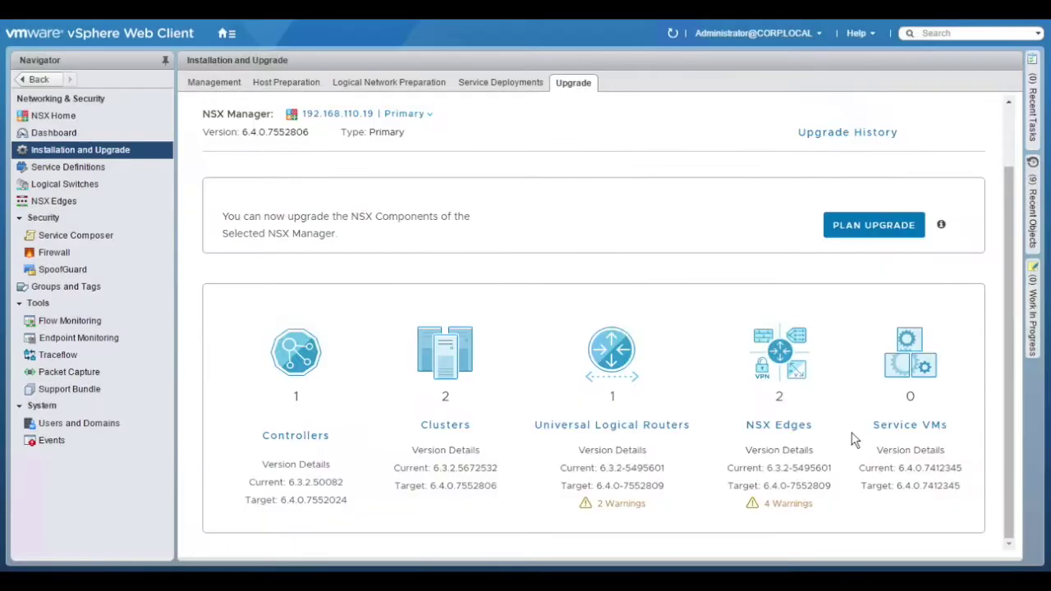
Read the upgrade warnings for NSX Edges dc1-dlr01 and dc1-edge01 and close their version details
{"action": "left_click", "coordinate": [794, 505]}
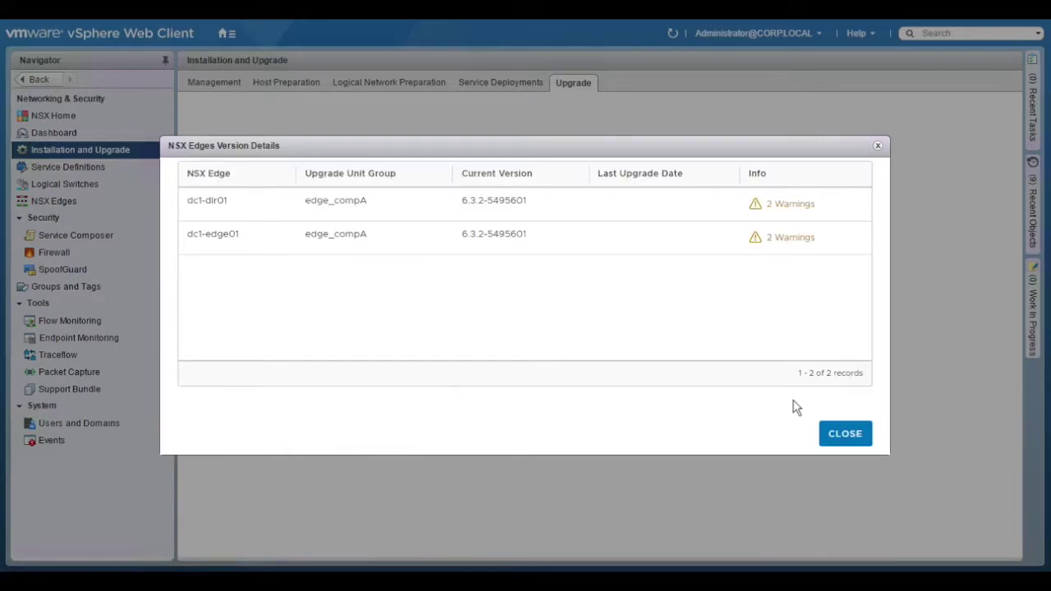
{"action": "left_click", "coordinate": [804, 211]}
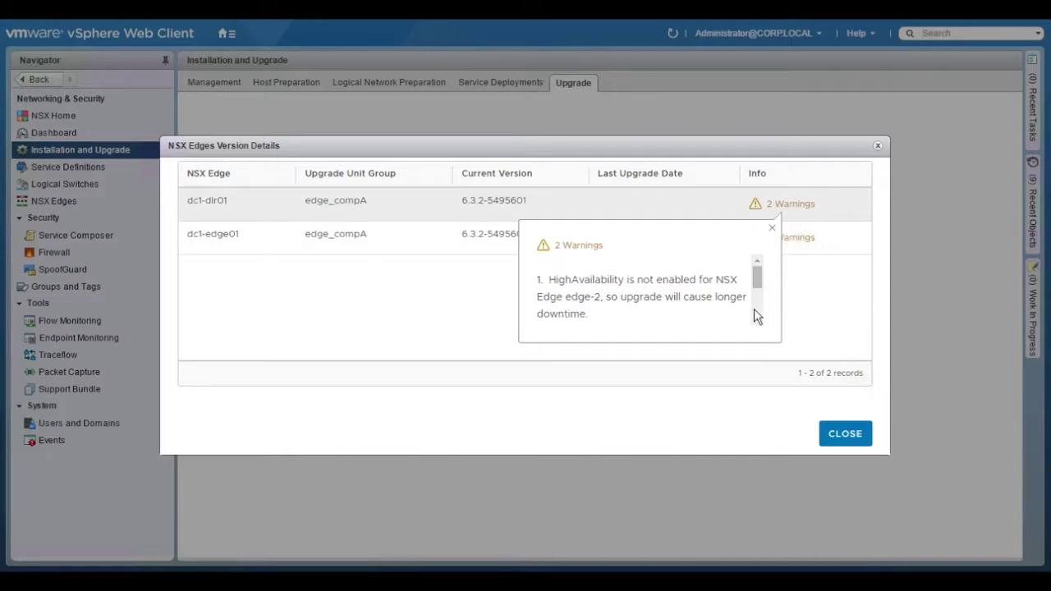
{"action": "scroll", "coordinate": [757, 306], "scroll_direction": "down", "scroll_amount": 2}
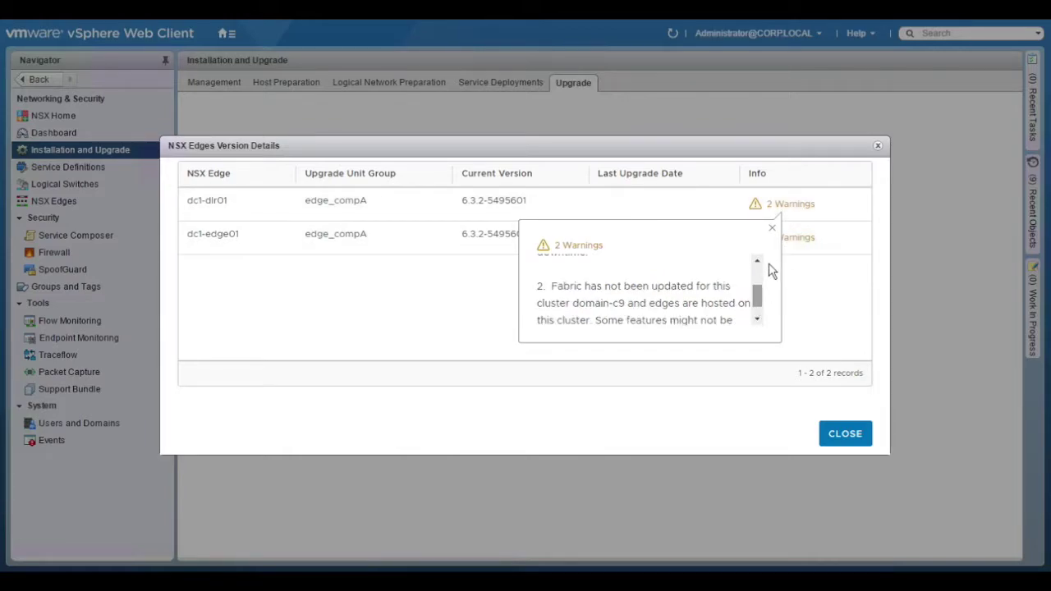
{"action": "left_click", "coordinate": [775, 229]}
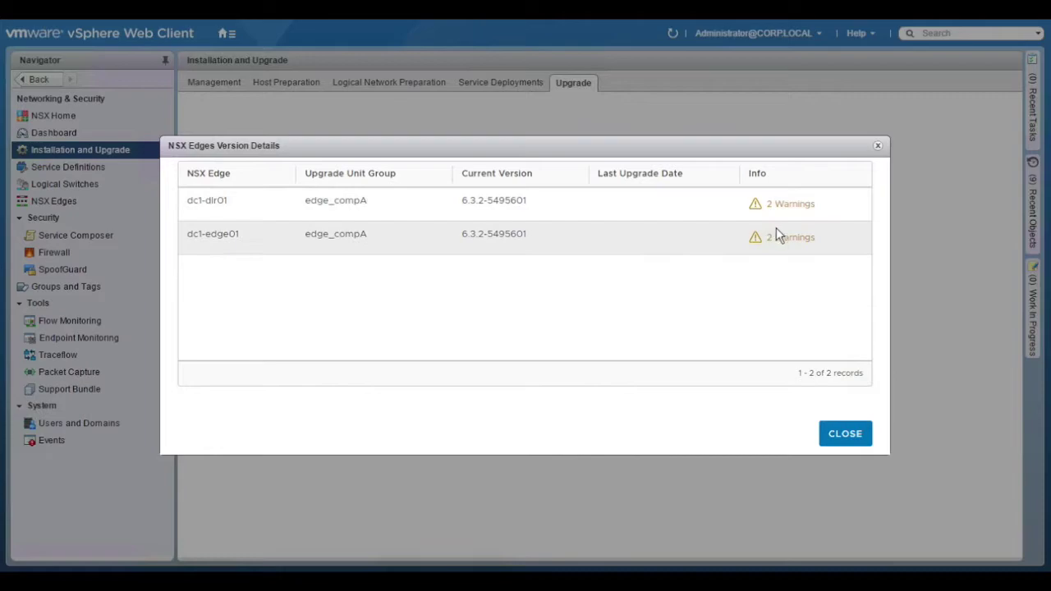
{"action": "left_click", "coordinate": [794, 241]}
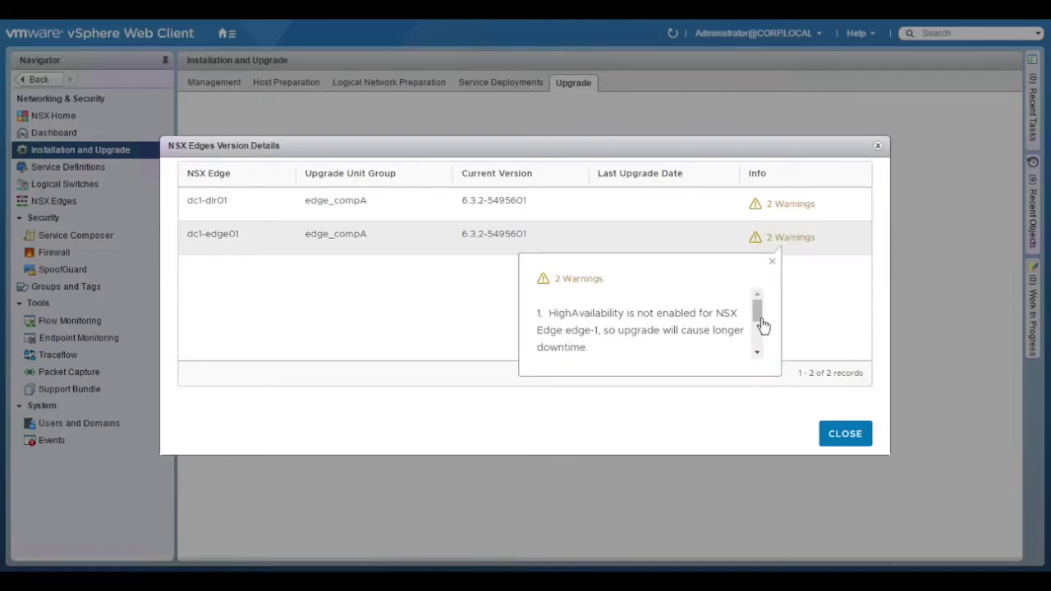
{"action": "scroll", "coordinate": [757, 333], "scroll_direction": "down", "scroll_amount": 2}
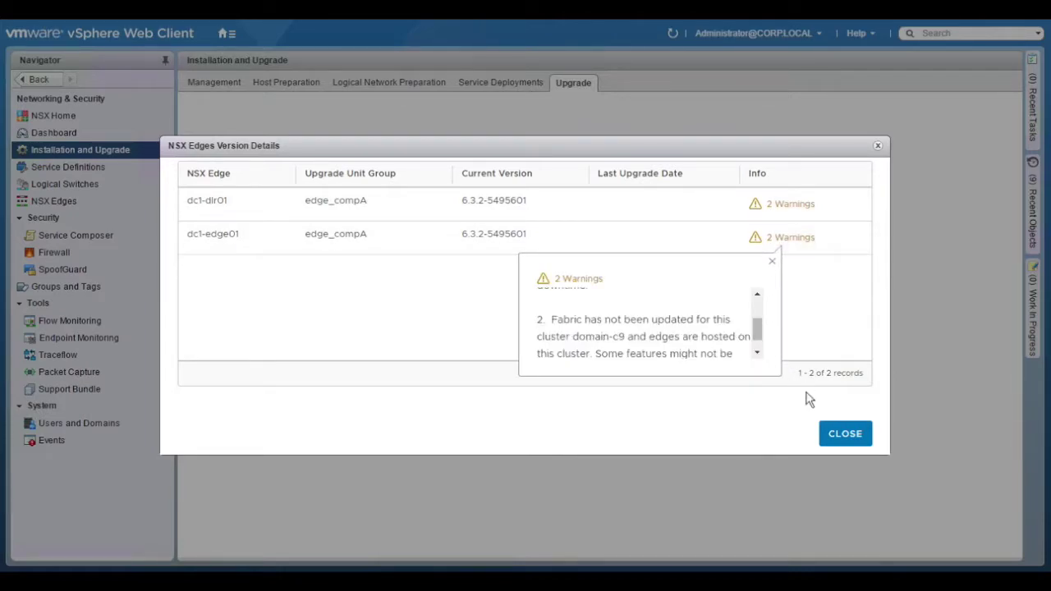
{"action": "left_click", "coordinate": [853, 439]}
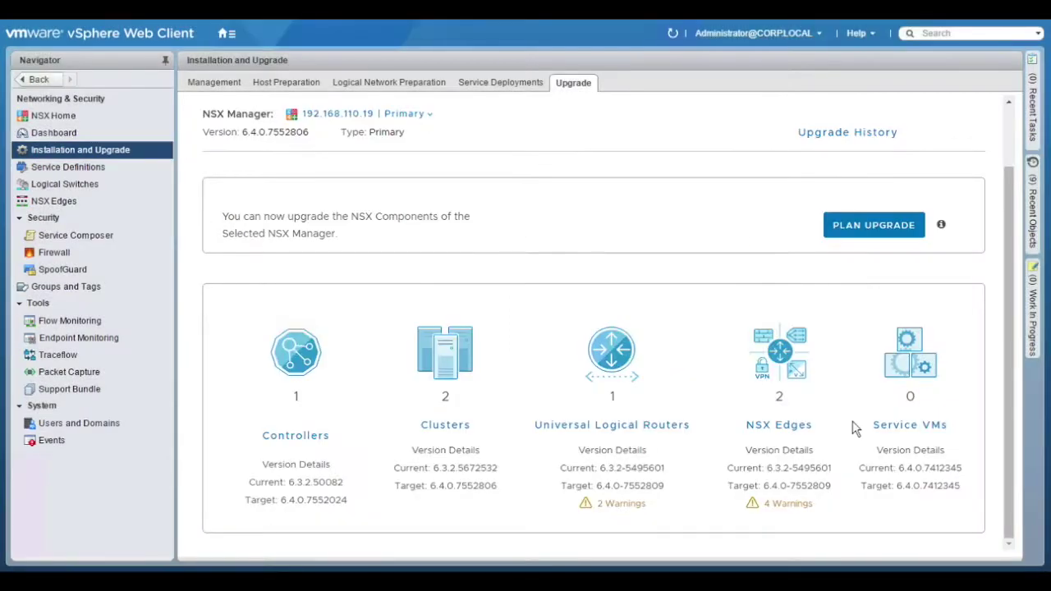
Start planning the upgrade of the NSX components
{"action": "mouse_move", "coordinate": [943, 225]}
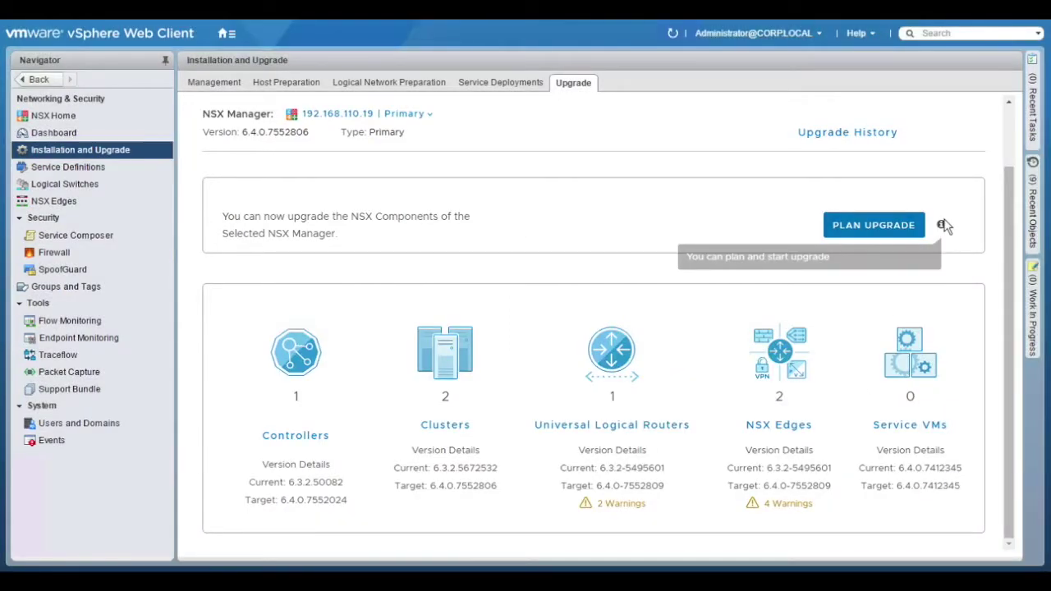
{"action": "left_click", "coordinate": [894, 234]}
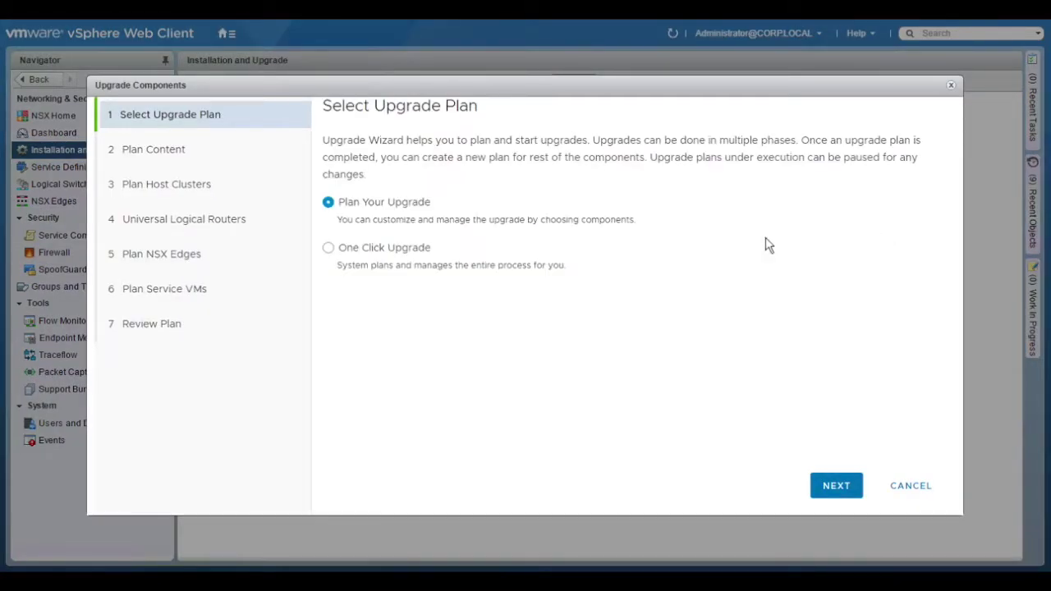
Review the plan that One Click Upgrade would carry out and return to the plan selection
{"action": "left_click", "coordinate": [329, 250]}
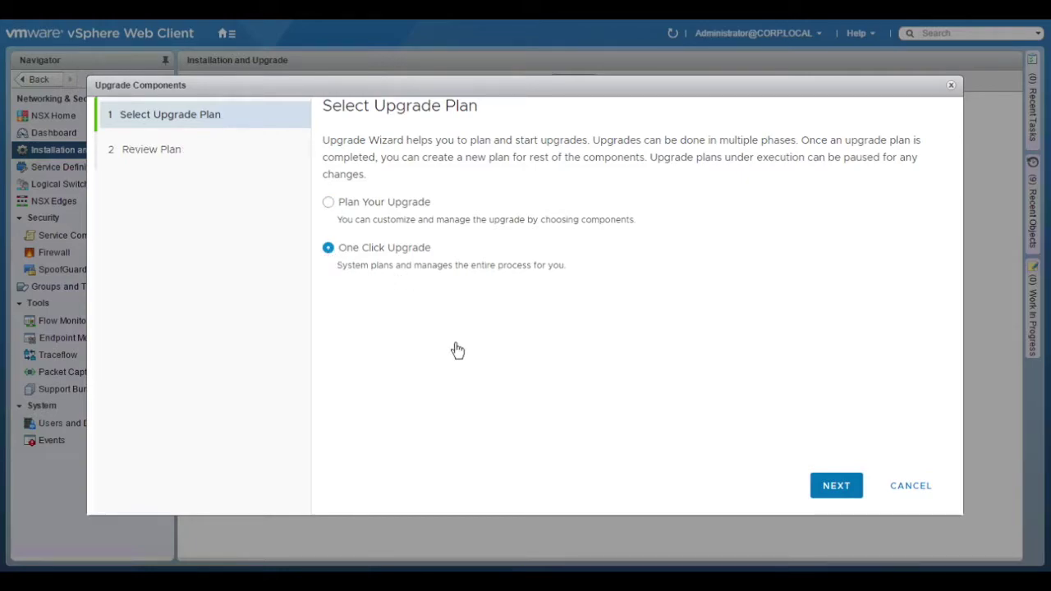
{"action": "left_click", "coordinate": [849, 493]}
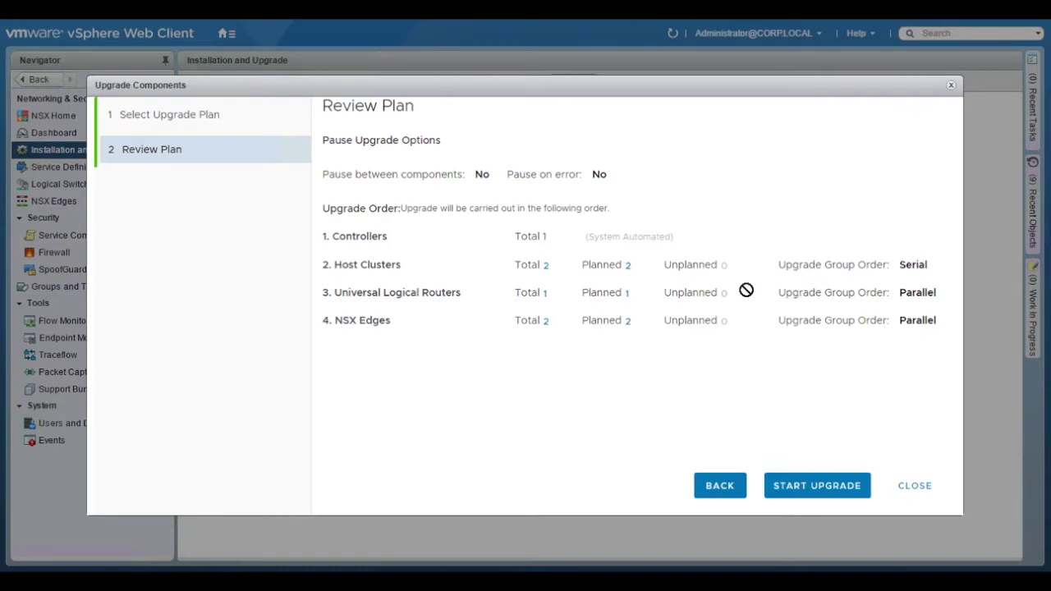
{"action": "left_click", "coordinate": [723, 485]}
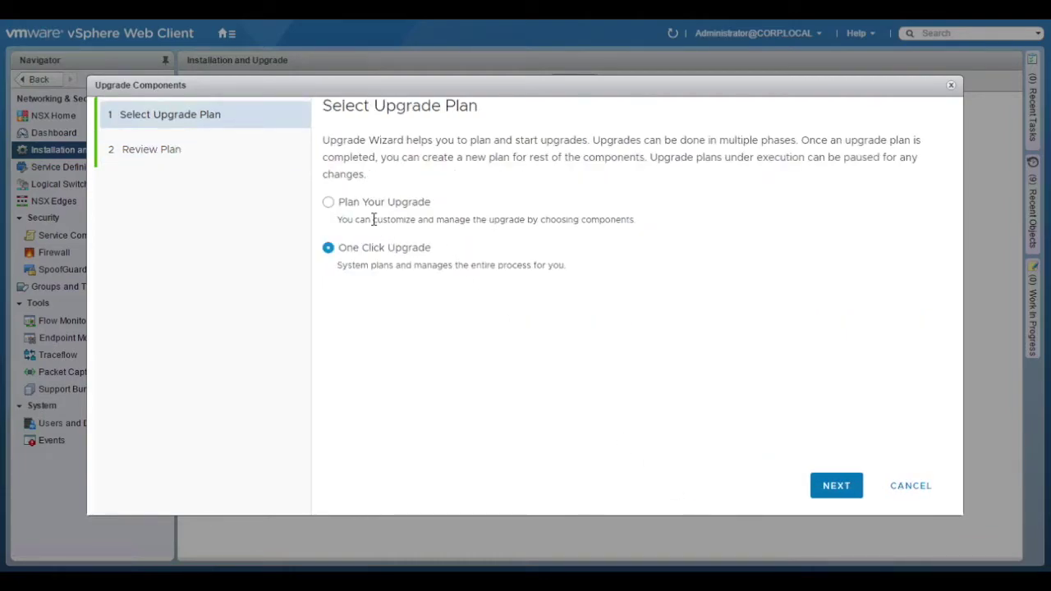
Choose Plan Your Upgrade with all components included, disable pausing between components, enable pausing on error, and continue to the host clusters
{"action": "left_click", "coordinate": [328, 205]}
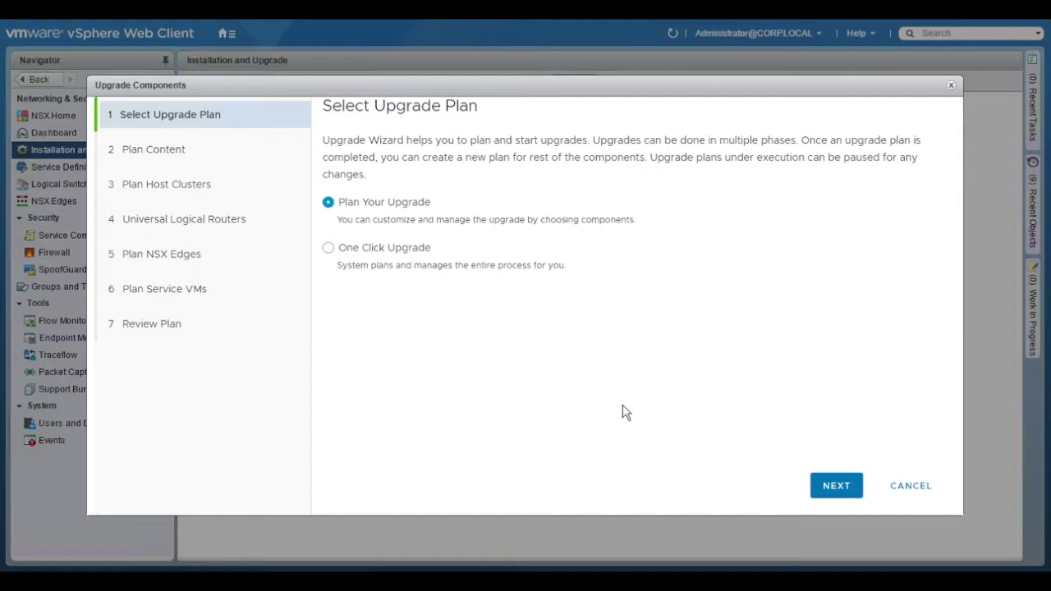
{"action": "left_click", "coordinate": [822, 485]}
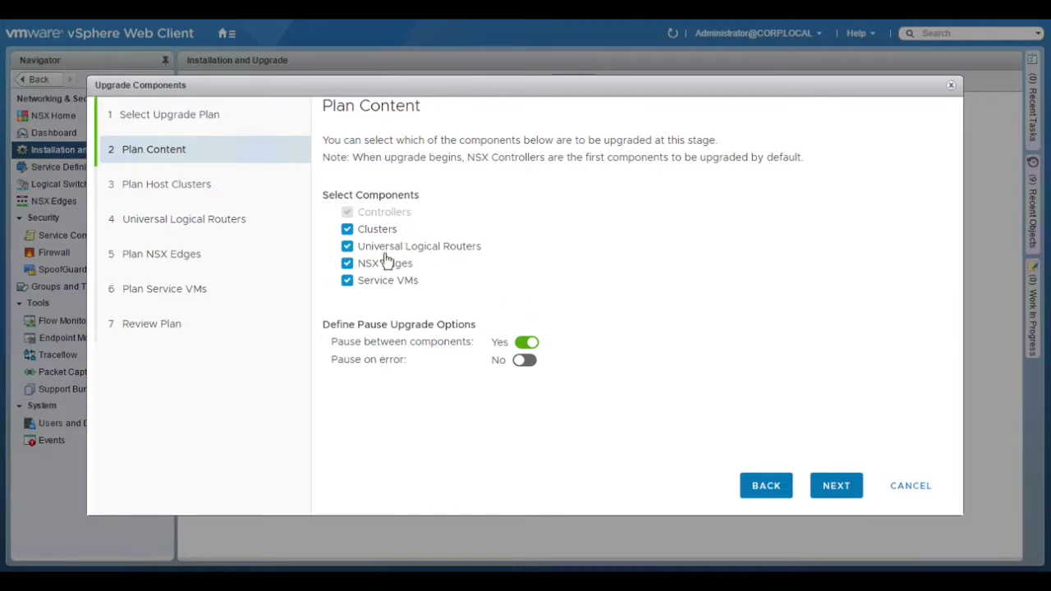
{"action": "left_click", "coordinate": [347, 283]}
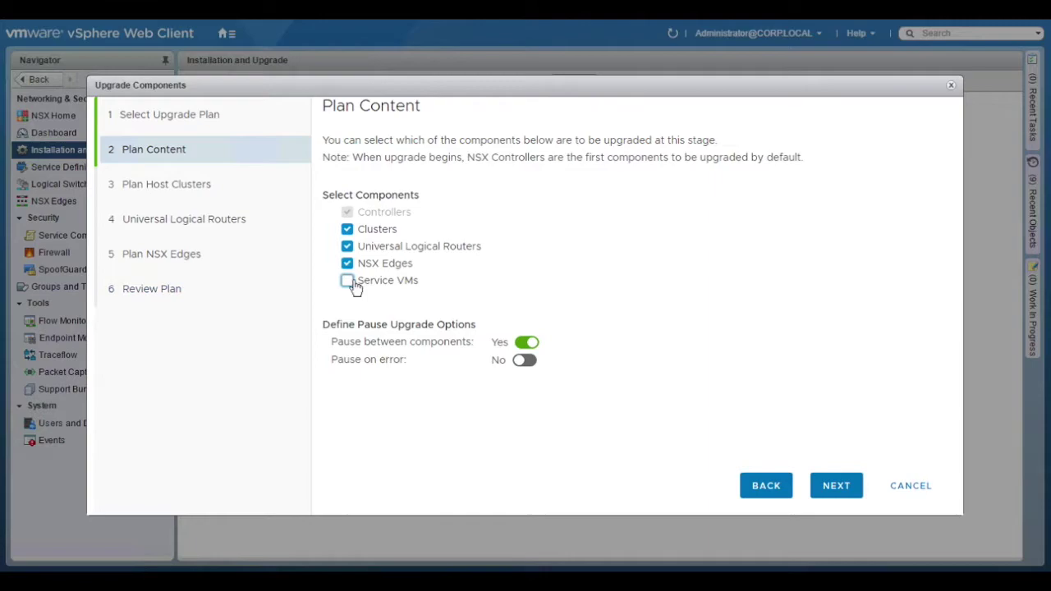
{"action": "left_click", "coordinate": [348, 283]}
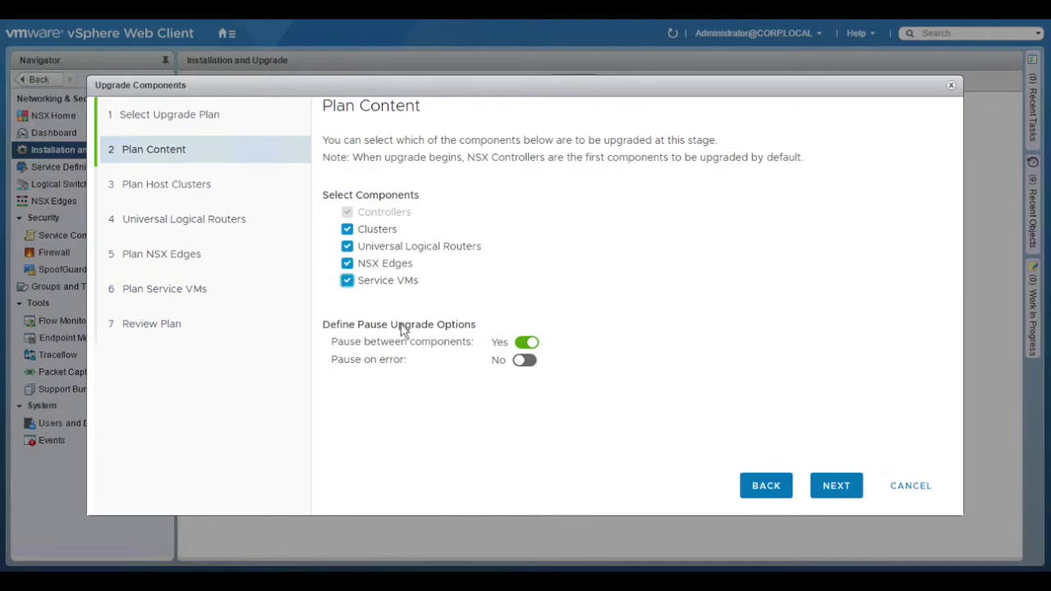
{"action": "left_click", "coordinate": [527, 343]}
{"action": "left_click", "coordinate": [530, 364]}
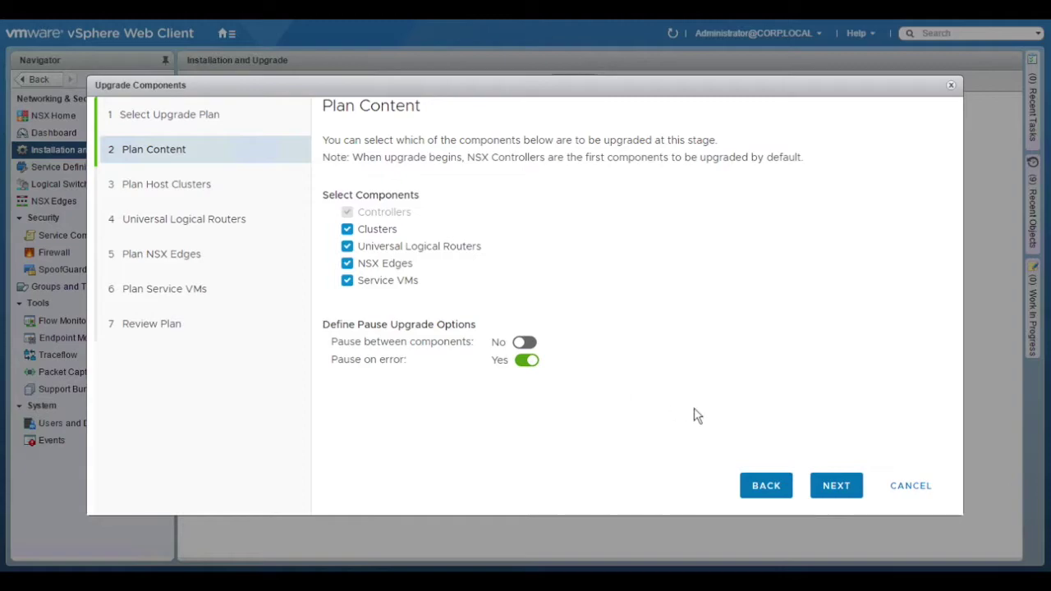
{"action": "left_click", "coordinate": [838, 486]}
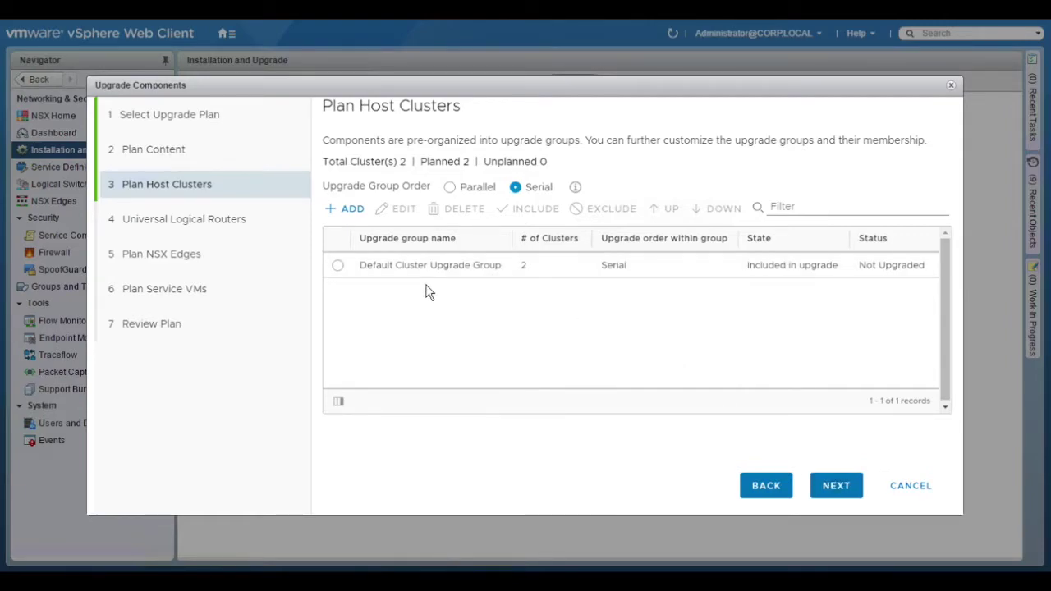
Examine the settings and member clusters of the Default Cluster Upgrade Group without changing them
{"action": "left_click", "coordinate": [337, 267]}
{"action": "left_click", "coordinate": [402, 208]}
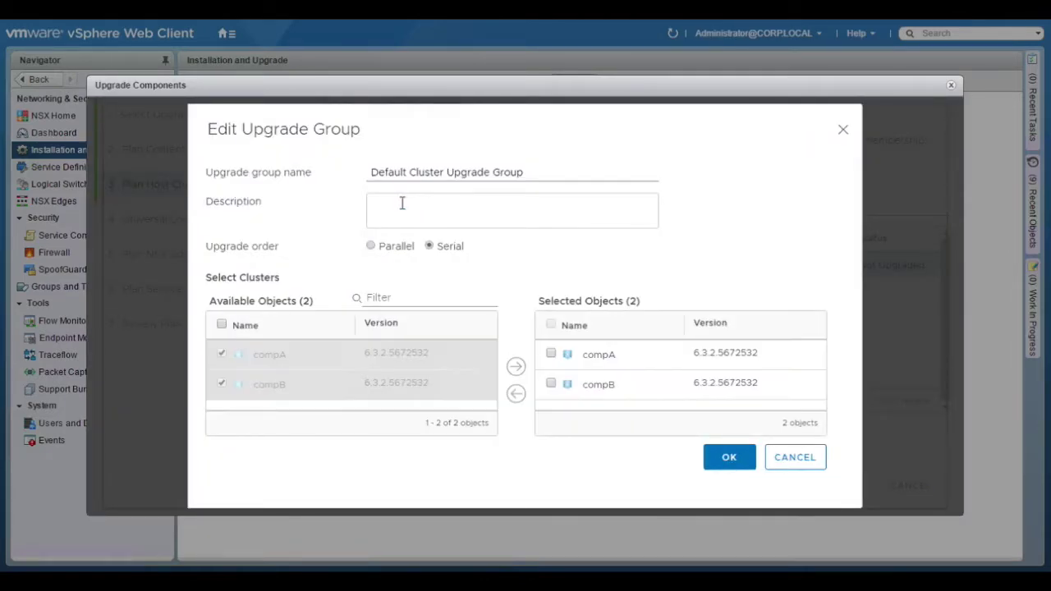
{"action": "left_click", "coordinate": [794, 458]}
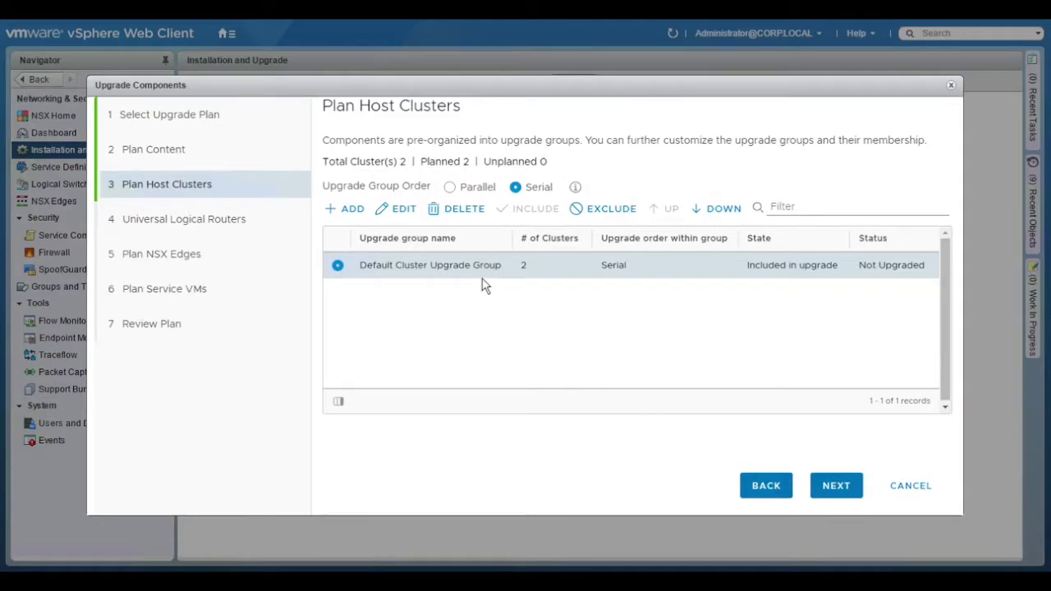
Add a host cluster upgrade group named CompA with serial upgrade order and no member clusters
{"action": "left_click", "coordinate": [353, 211]}
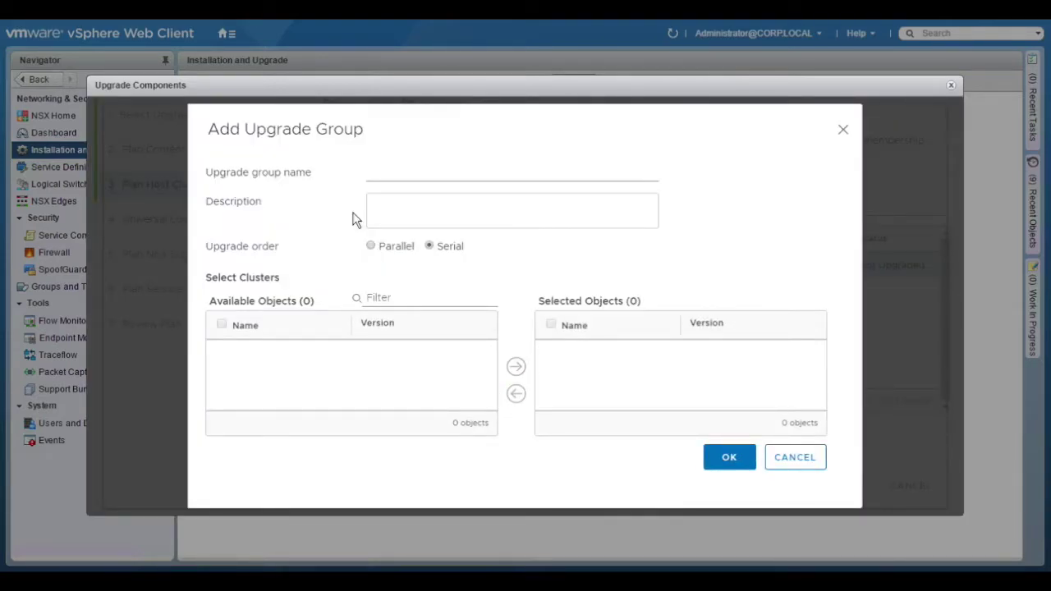
{"action": "left_click", "coordinate": [416, 174]}
{"action": "type", "text": "CompA"}
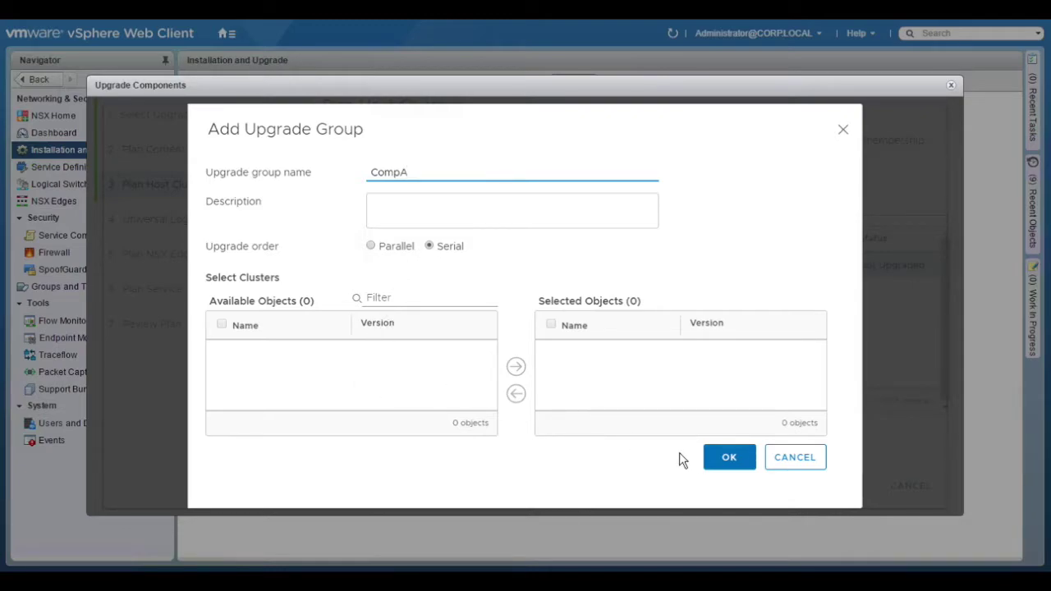
{"action": "left_click", "coordinate": [729, 458]}
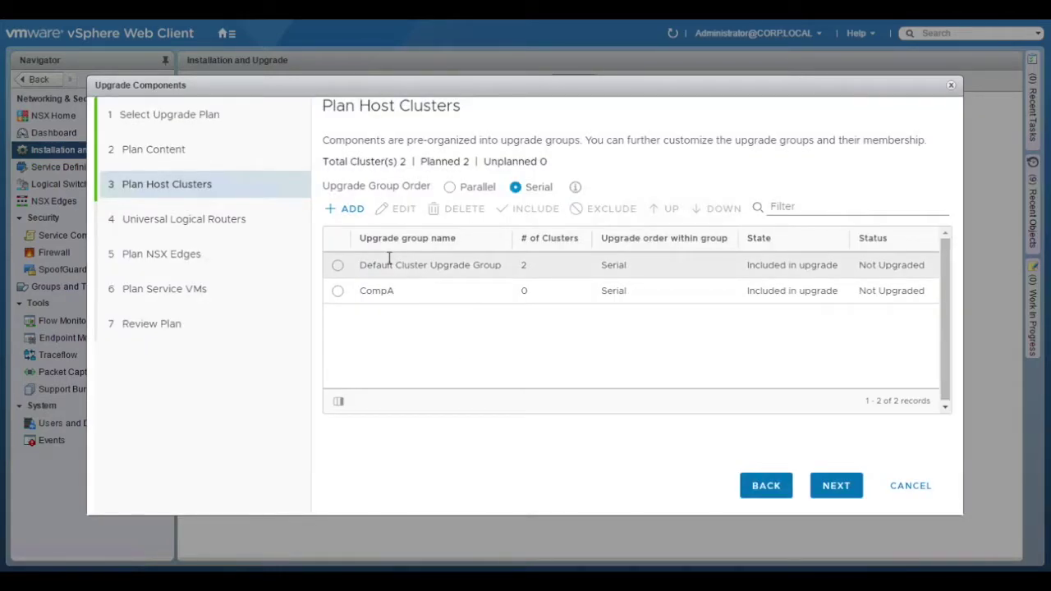
Remove both clusters, compA and compB, from the Default Cluster Upgrade Group
{"action": "left_click", "coordinate": [337, 265]}
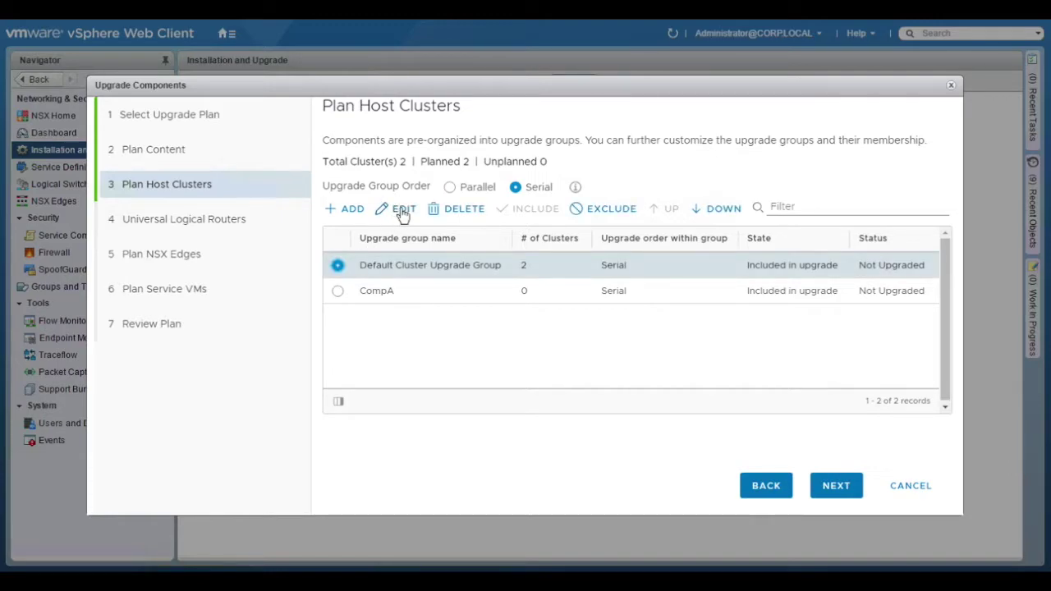
{"action": "left_click", "coordinate": [403, 211]}
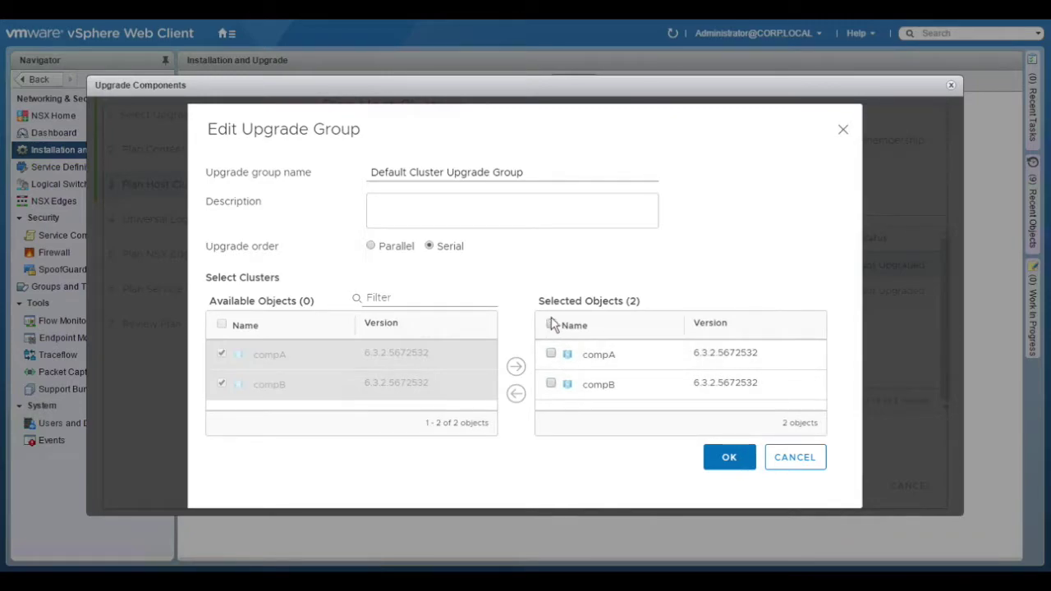
{"action": "left_click", "coordinate": [552, 325]}
{"action": "left_click", "coordinate": [516, 393]}
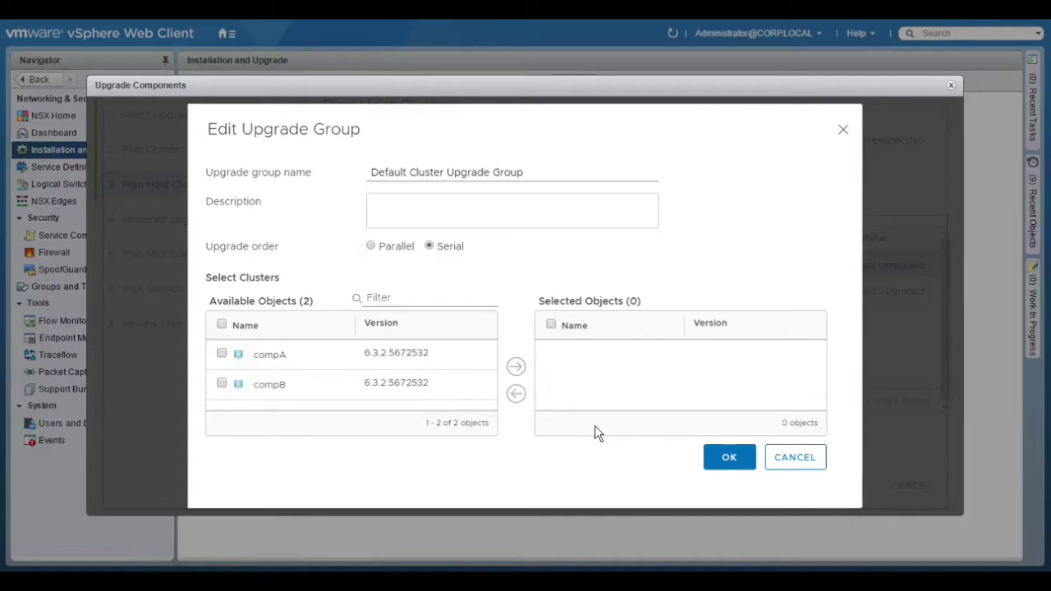
{"action": "left_click", "coordinate": [738, 465]}
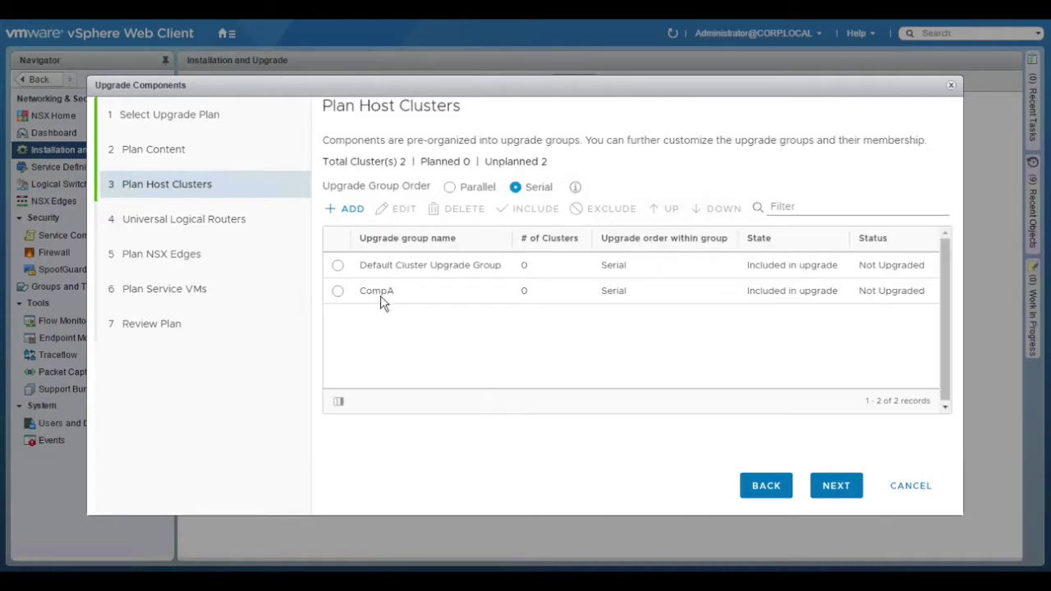
Assign the compA cluster to the CompA upgrade group
{"action": "left_click", "coordinate": [338, 290]}
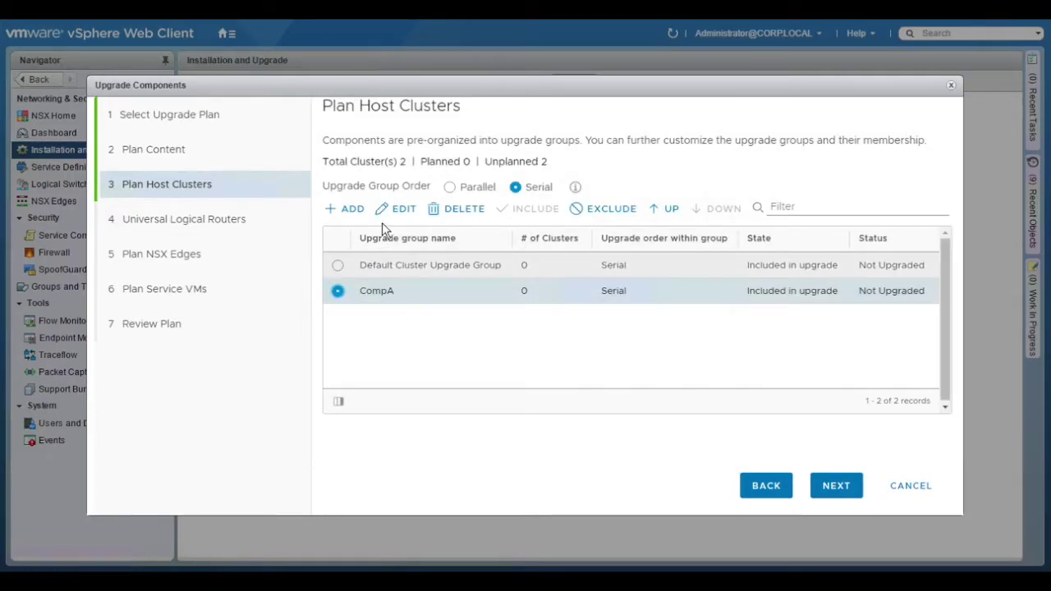
{"action": "left_click", "coordinate": [400, 210]}
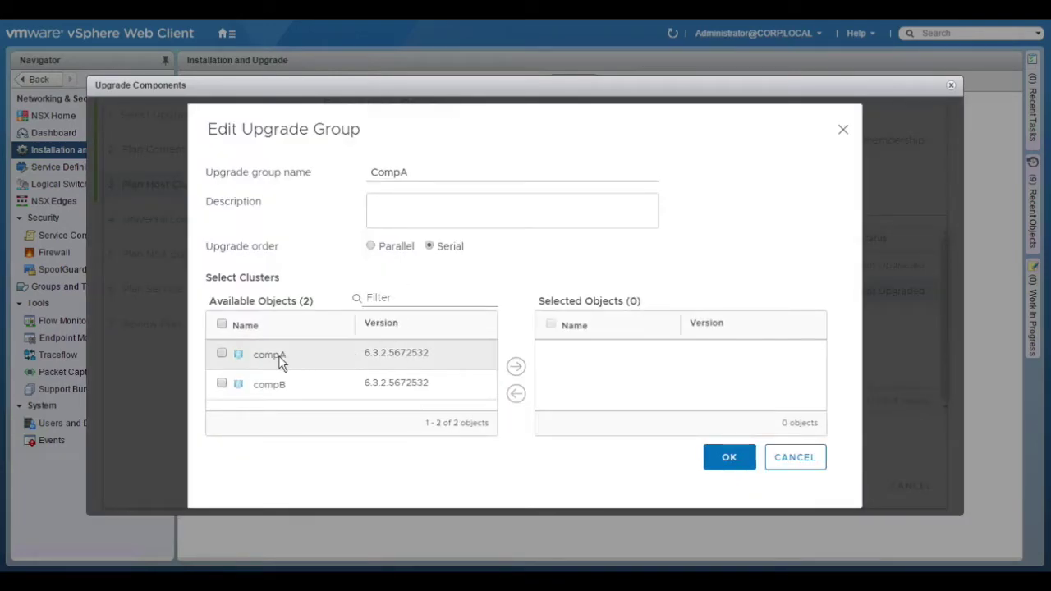
{"action": "left_click", "coordinate": [221, 353]}
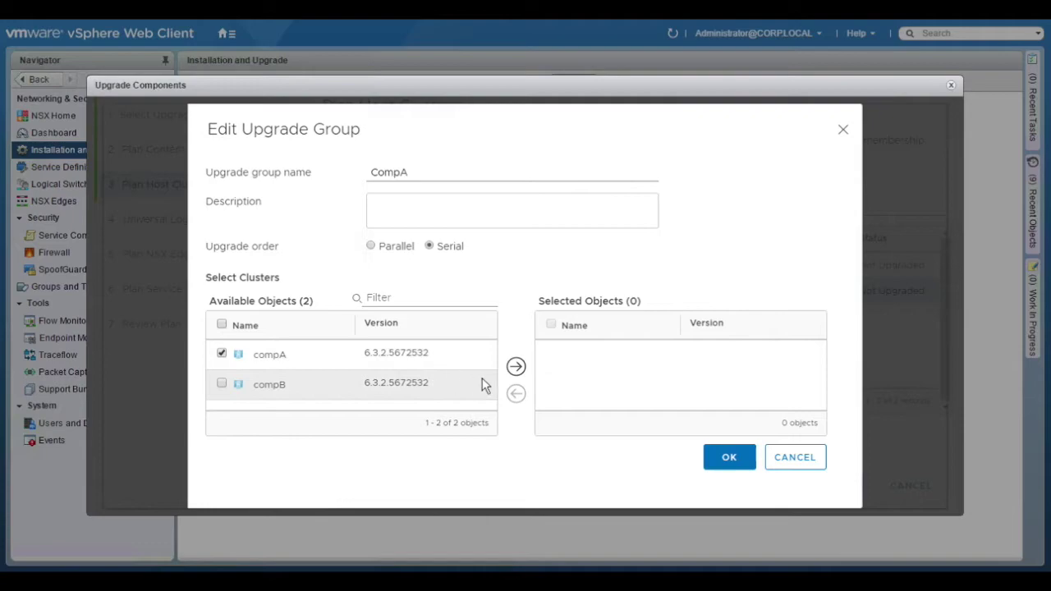
{"action": "left_click", "coordinate": [516, 367]}
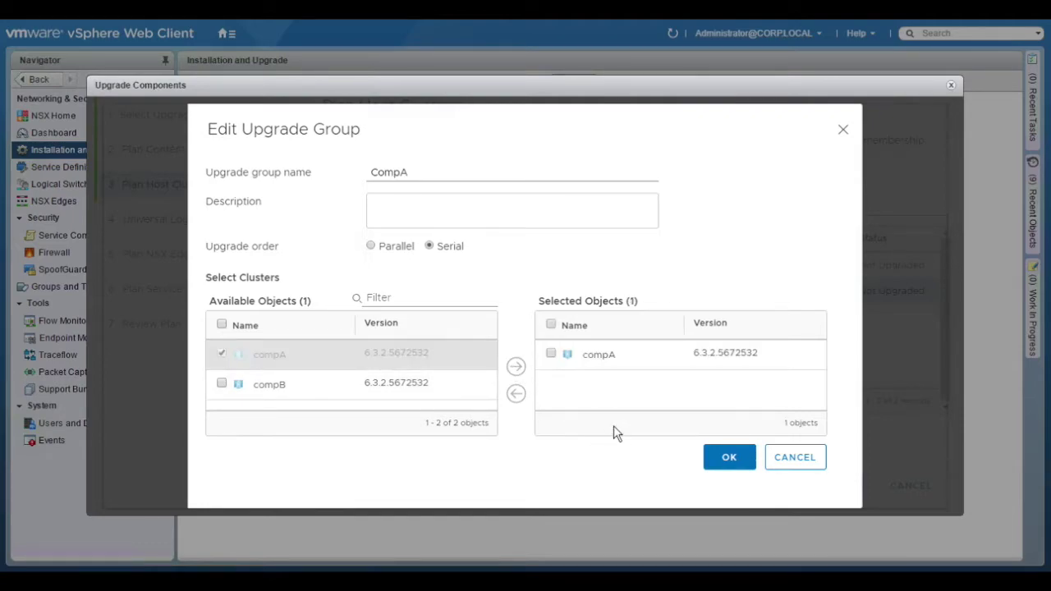
{"action": "left_click", "coordinate": [727, 461]}
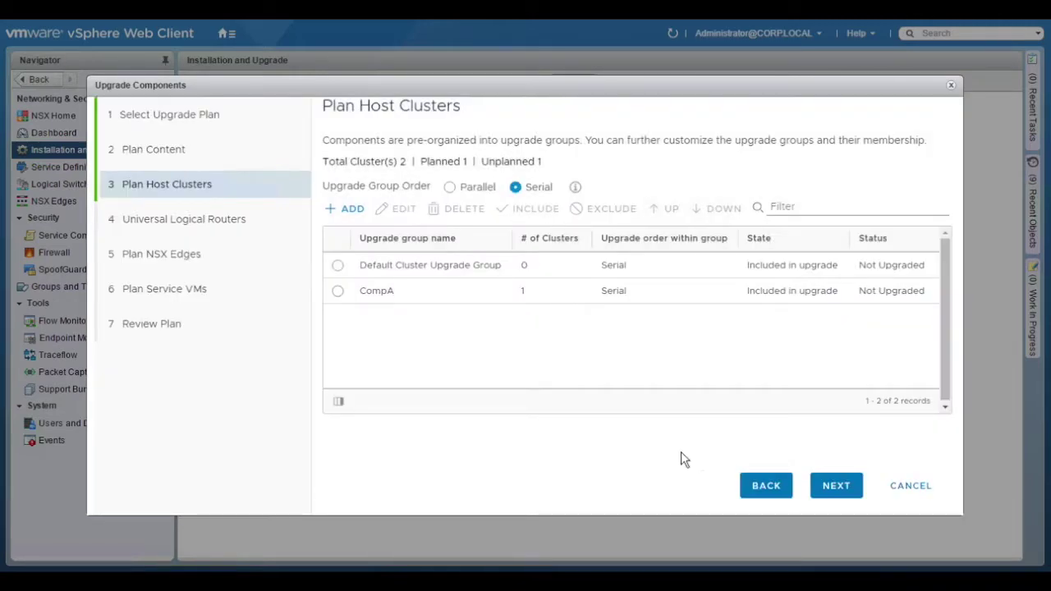
Add an upgrade group named CompB that contains the compB cluster and uses parallel upgrade order
{"action": "left_click", "coordinate": [350, 212]}
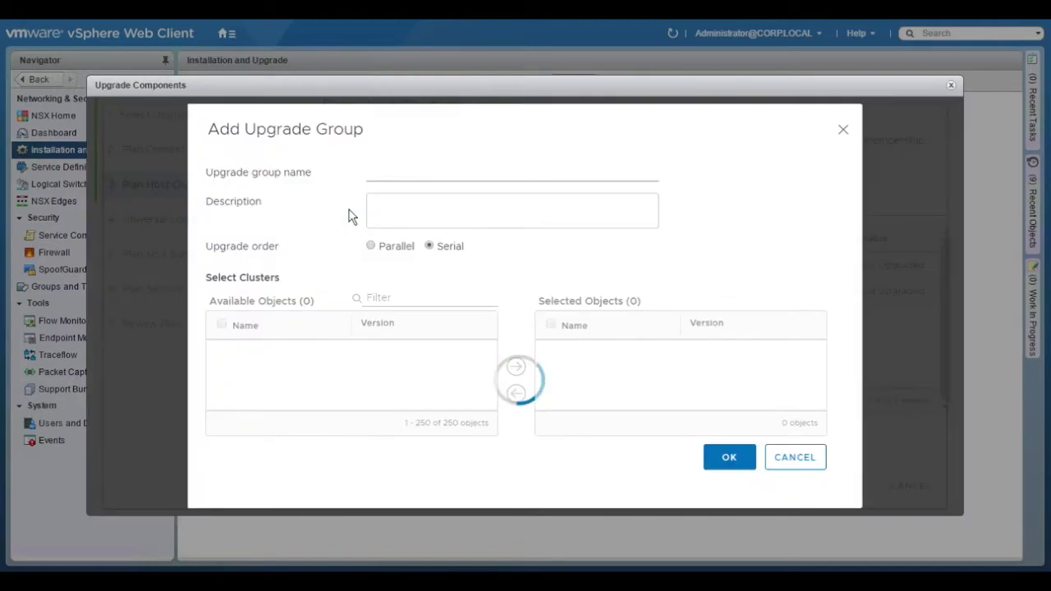
{"action": "left_click", "coordinate": [430, 176]}
{"action": "type", "text": "CompB"}
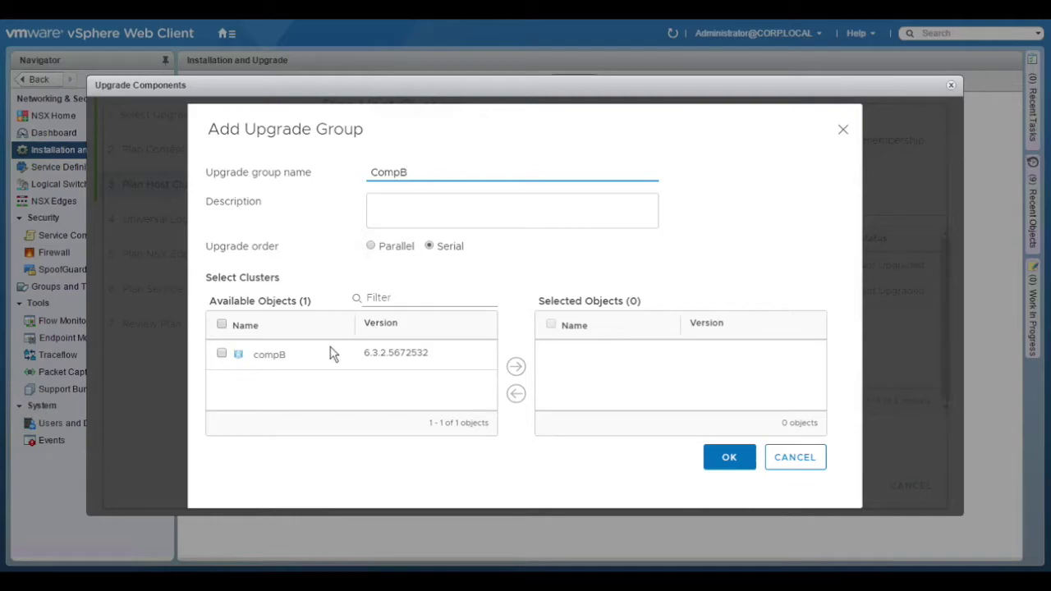
{"action": "left_click", "coordinate": [222, 354]}
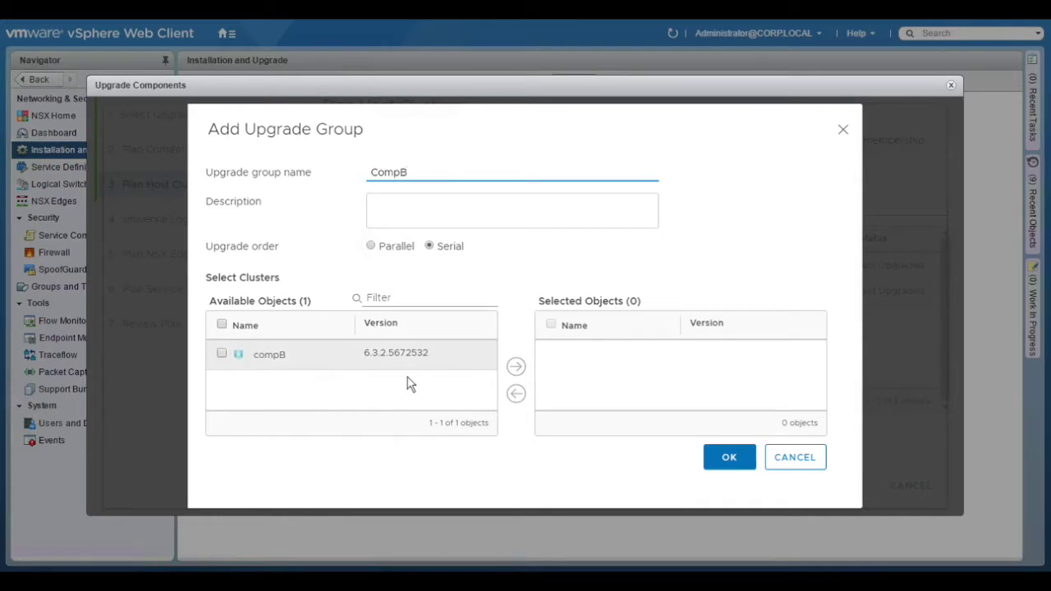
{"action": "left_click", "coordinate": [517, 367]}
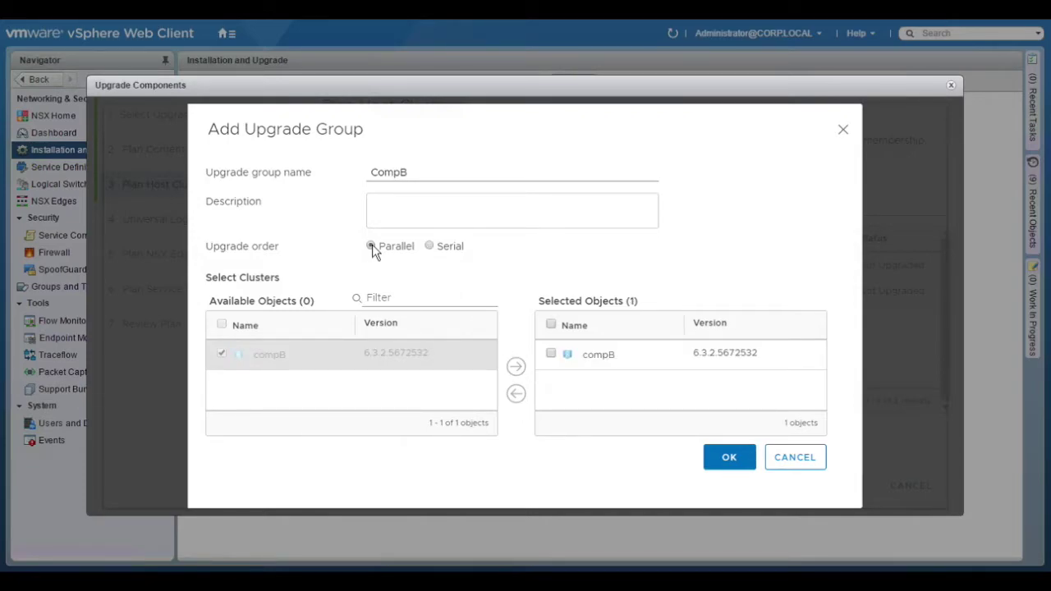
{"action": "left_click", "coordinate": [727, 464]}
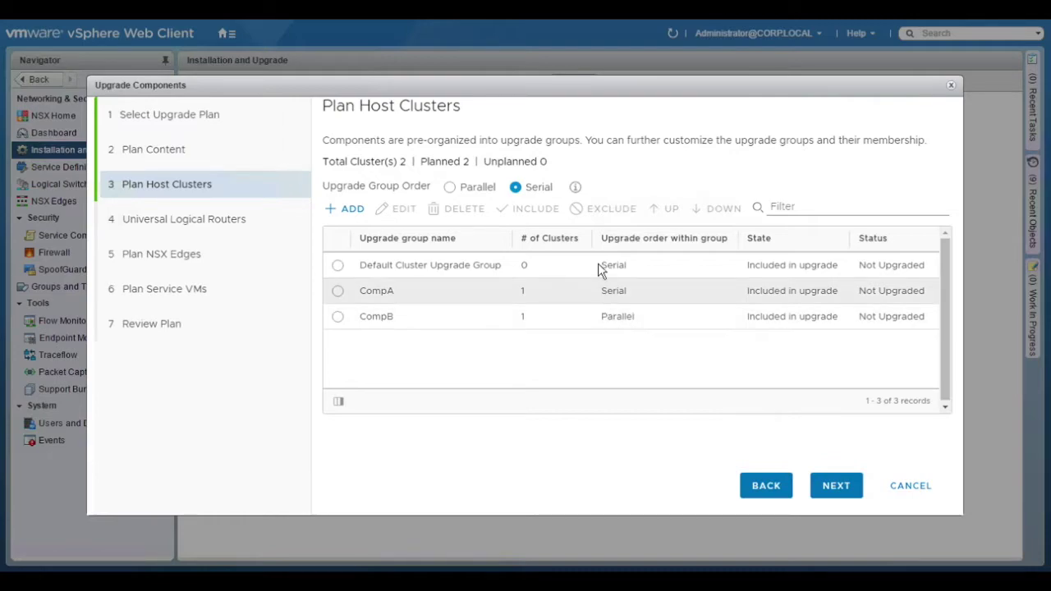
Read the explanation of the group order modes and set the host clusters' upgrade group order to Parallel
{"action": "left_click", "coordinate": [576, 188]}
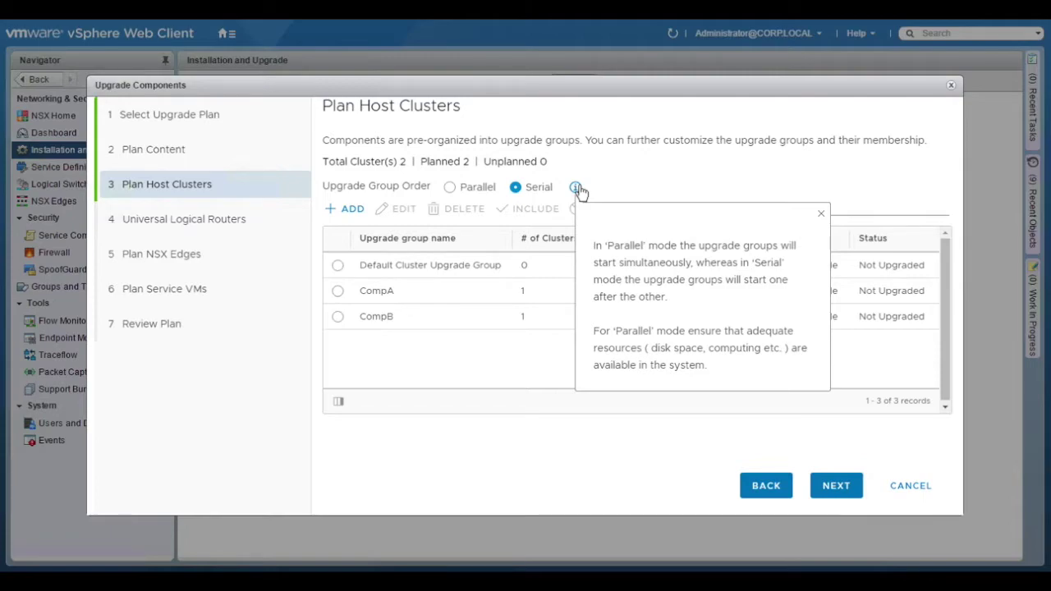
{"action": "left_click", "coordinate": [451, 188]}
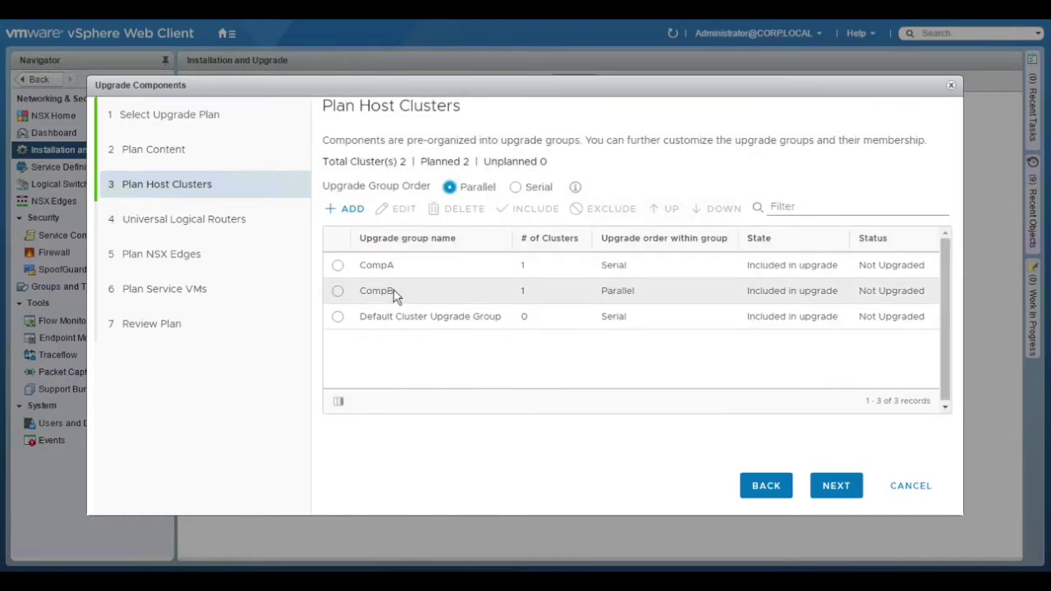
Exclude the CompB upgrade group from the upgrade and include it again
{"action": "left_click", "coordinate": [337, 293]}
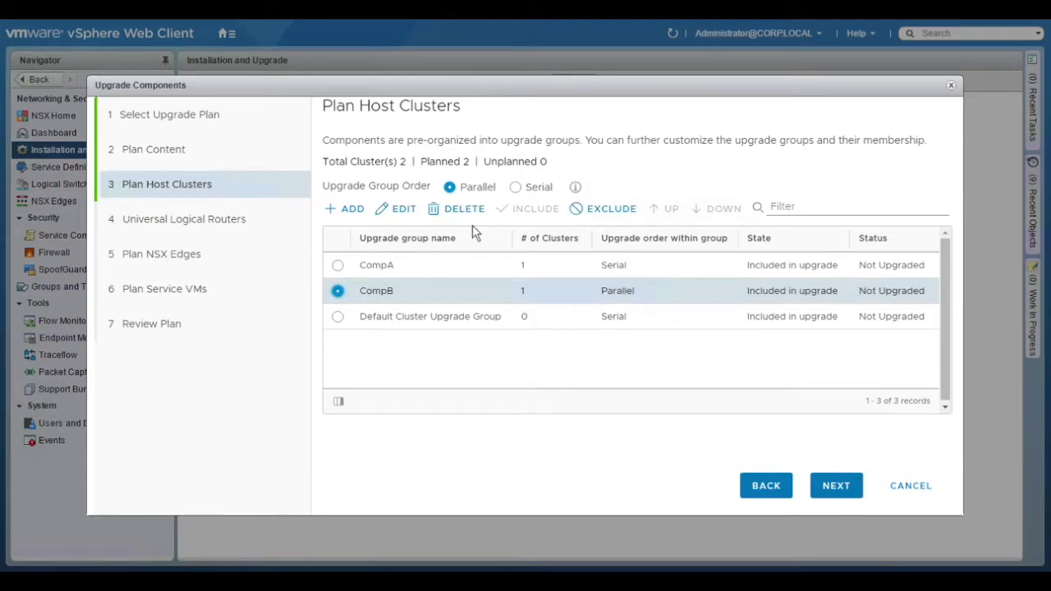
{"action": "left_click", "coordinate": [594, 211]}
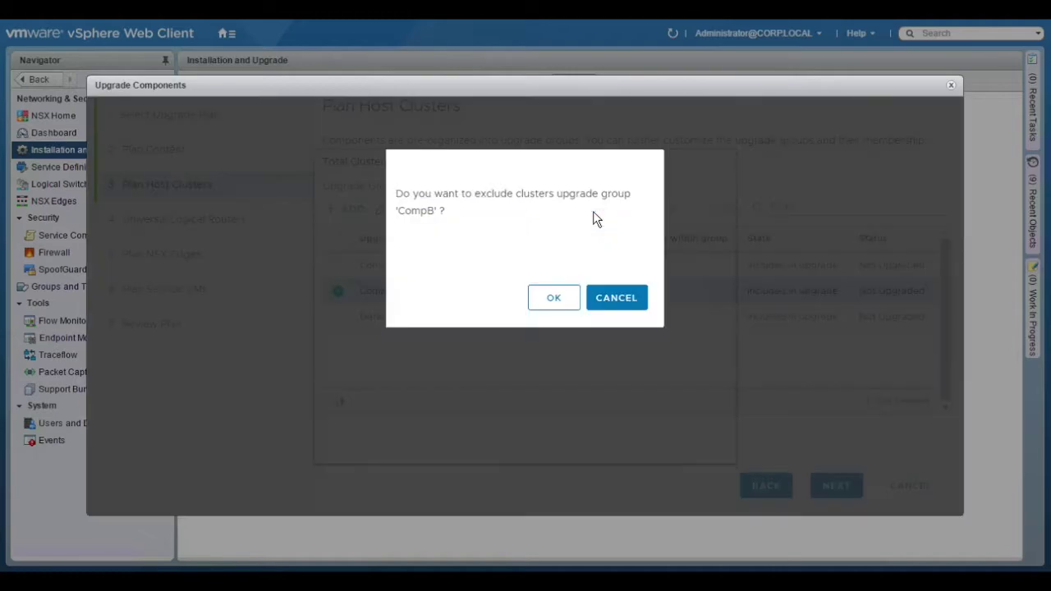
{"action": "left_click", "coordinate": [557, 304]}
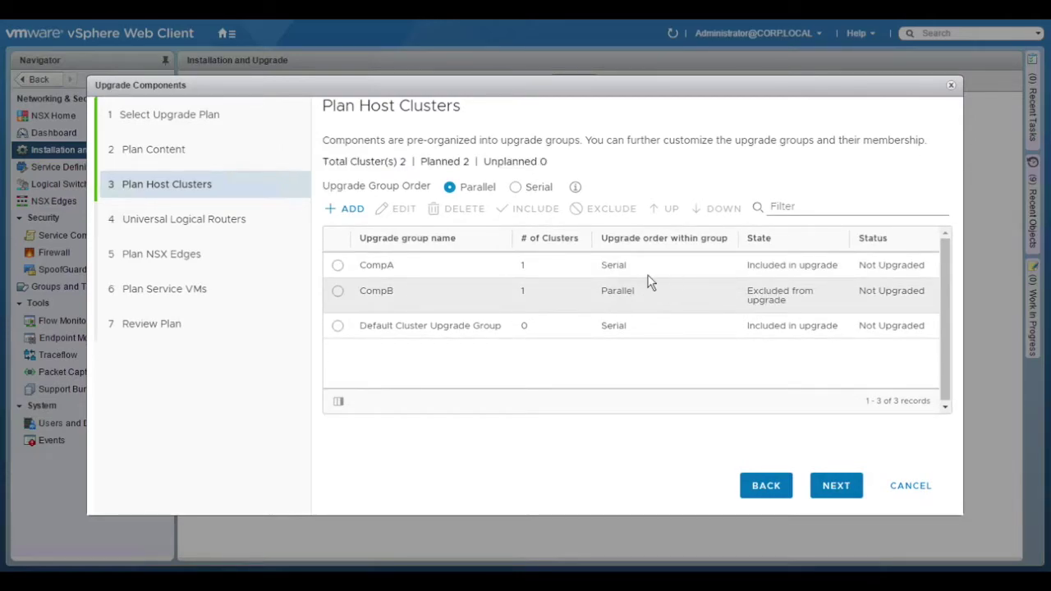
{"action": "left_click", "coordinate": [338, 294]}
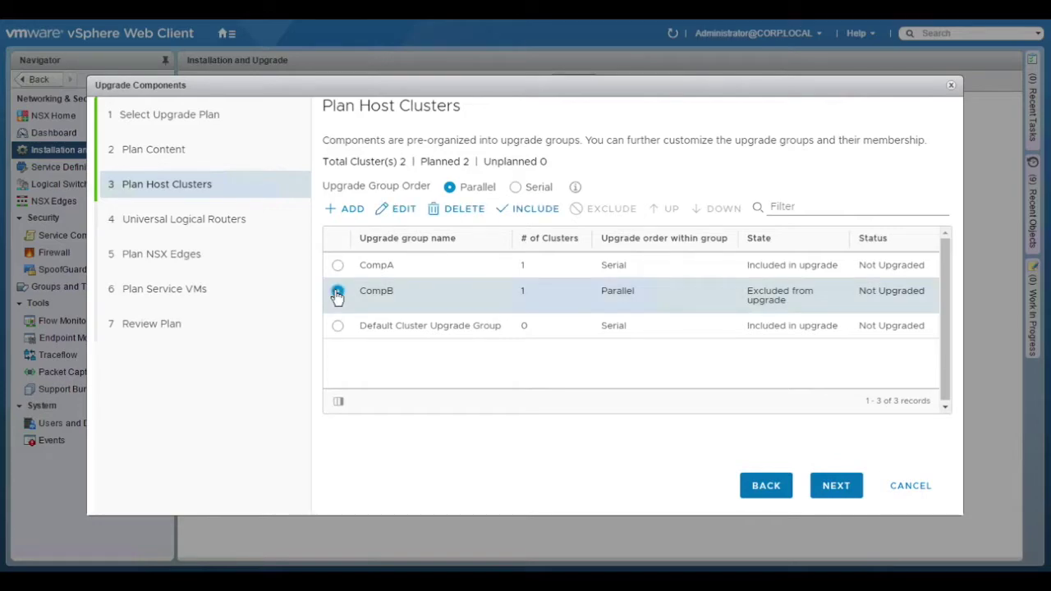
{"action": "left_click", "coordinate": [517, 211]}
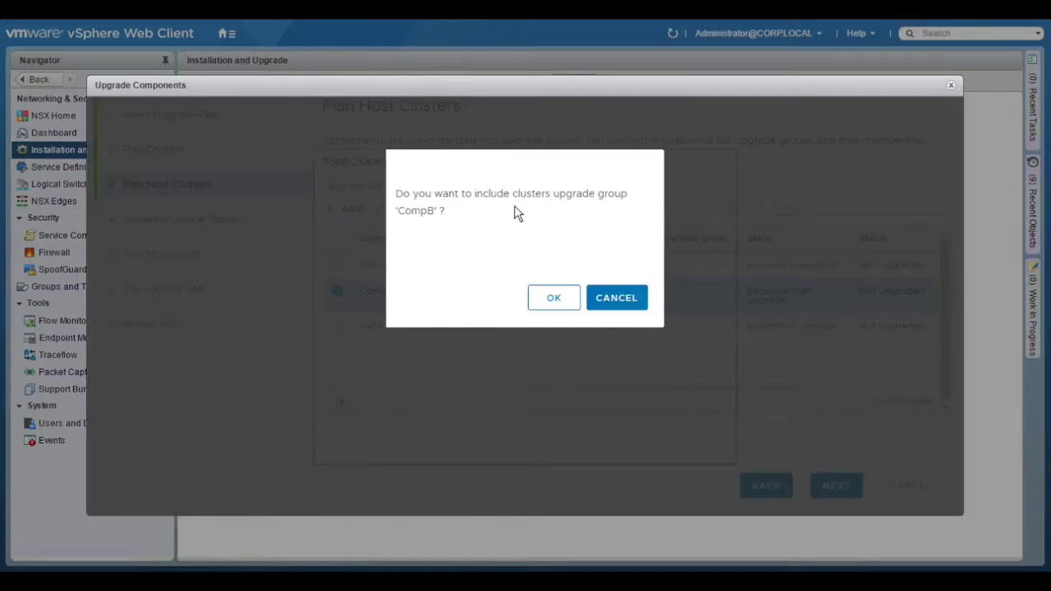
{"action": "left_click", "coordinate": [554, 297]}
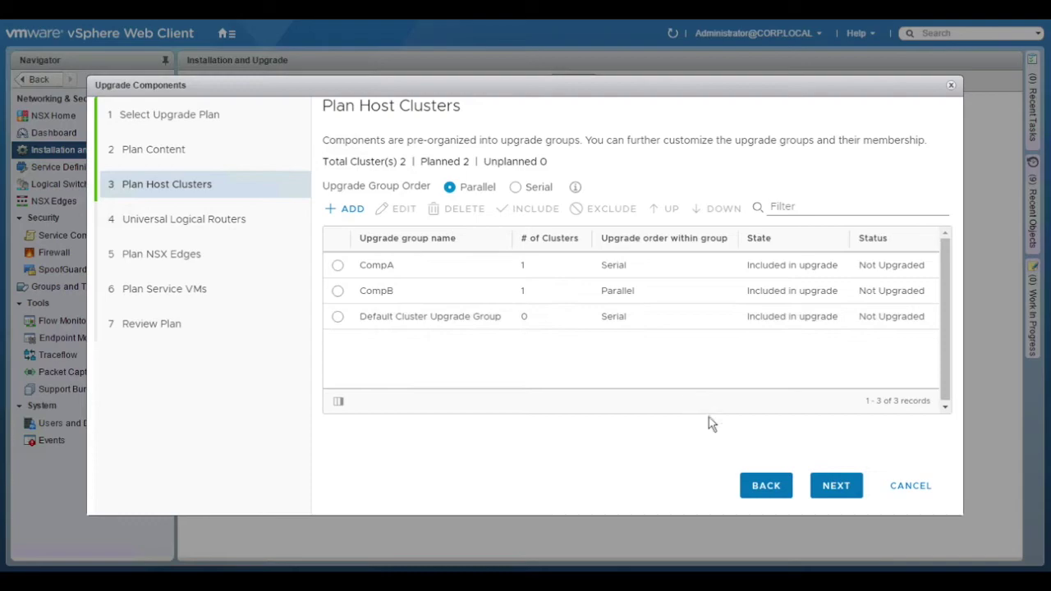
Proceed to the universal logical routers, review the universal_routers_compA group without changing it, and continue to the NSX Edges
{"action": "left_click", "coordinate": [836, 486]}
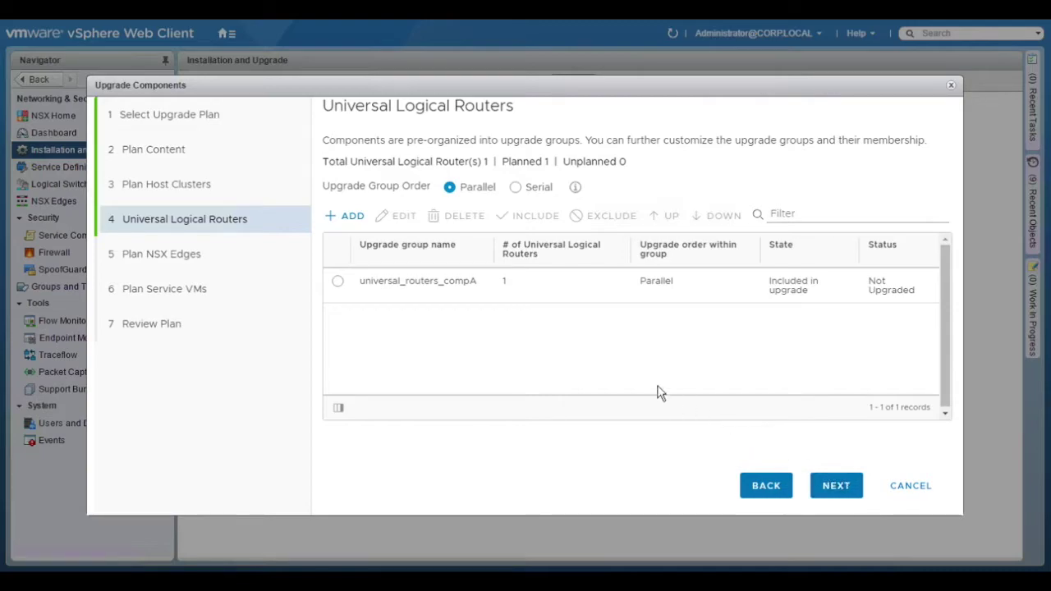
{"action": "left_click", "coordinate": [339, 282]}
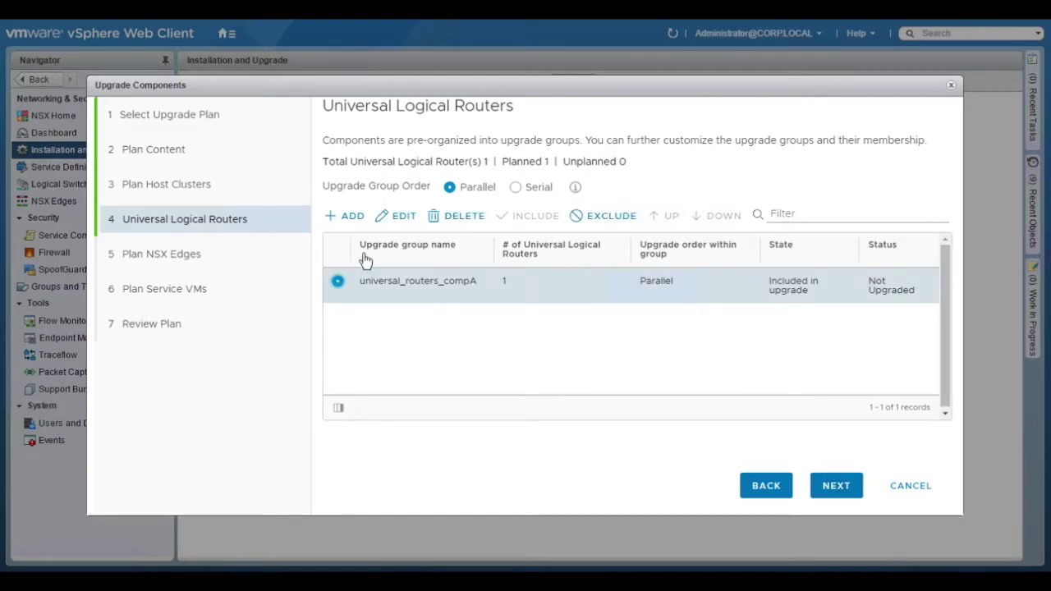
{"action": "left_click", "coordinate": [413, 219]}
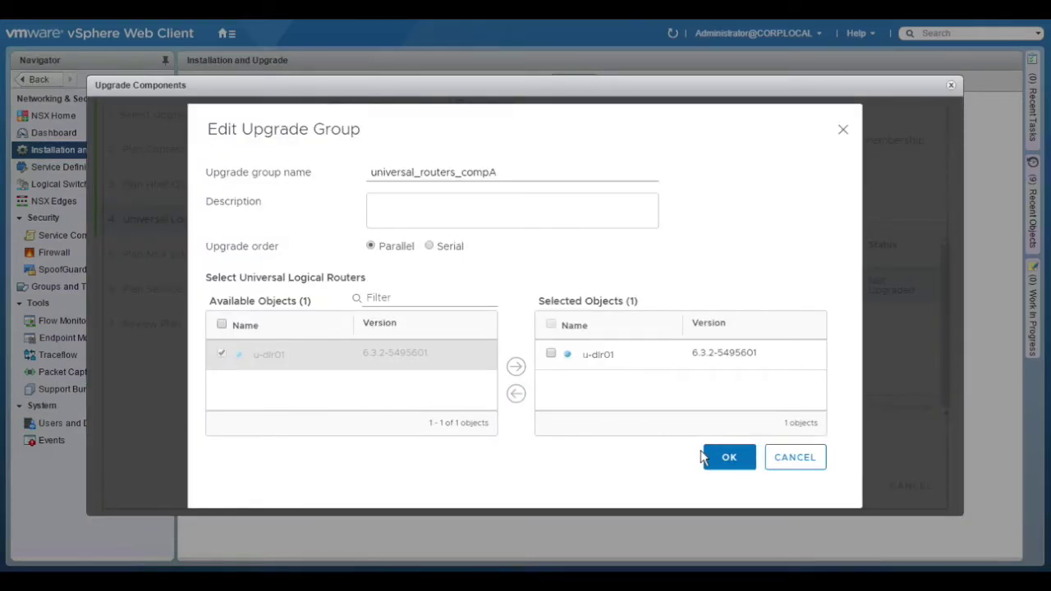
{"action": "left_click", "coordinate": [729, 458]}
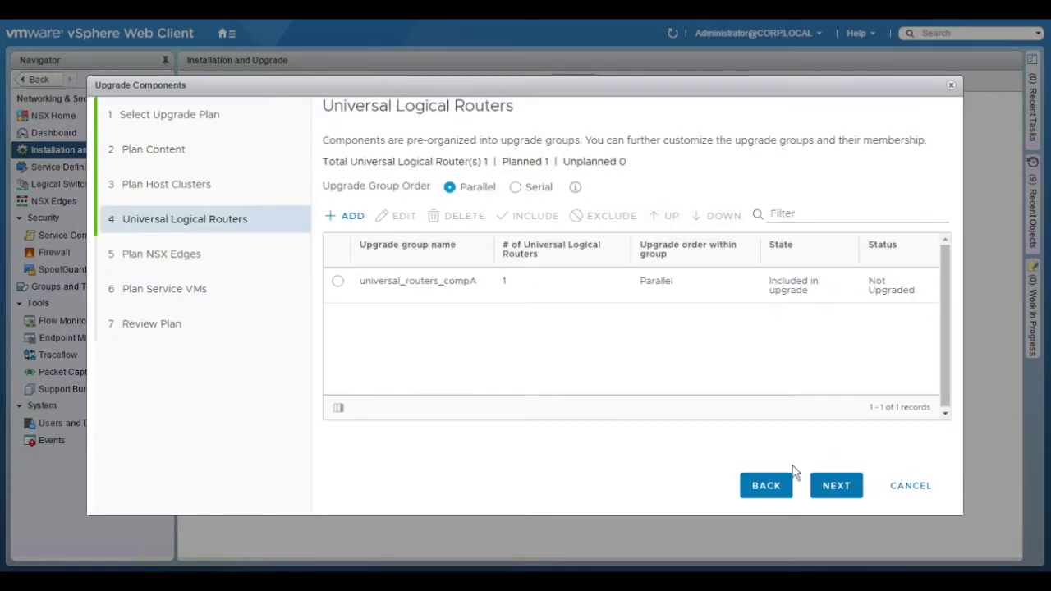
{"action": "left_click", "coordinate": [837, 487]}
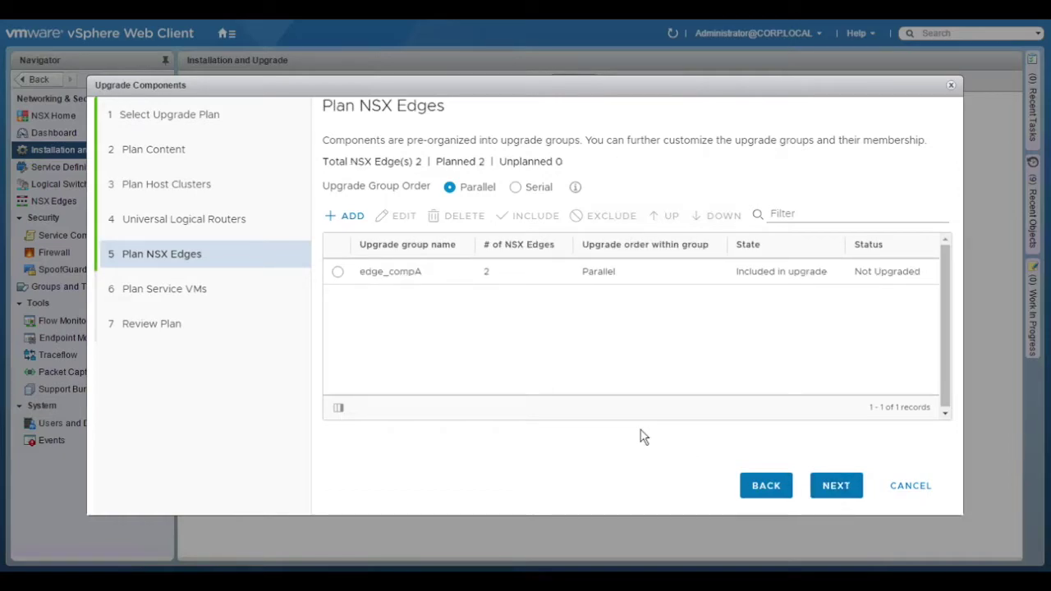
Review the edge_compA group without changing it, keep the default service VM plan, and continue to the plan review
{"action": "left_click", "coordinate": [339, 273]}
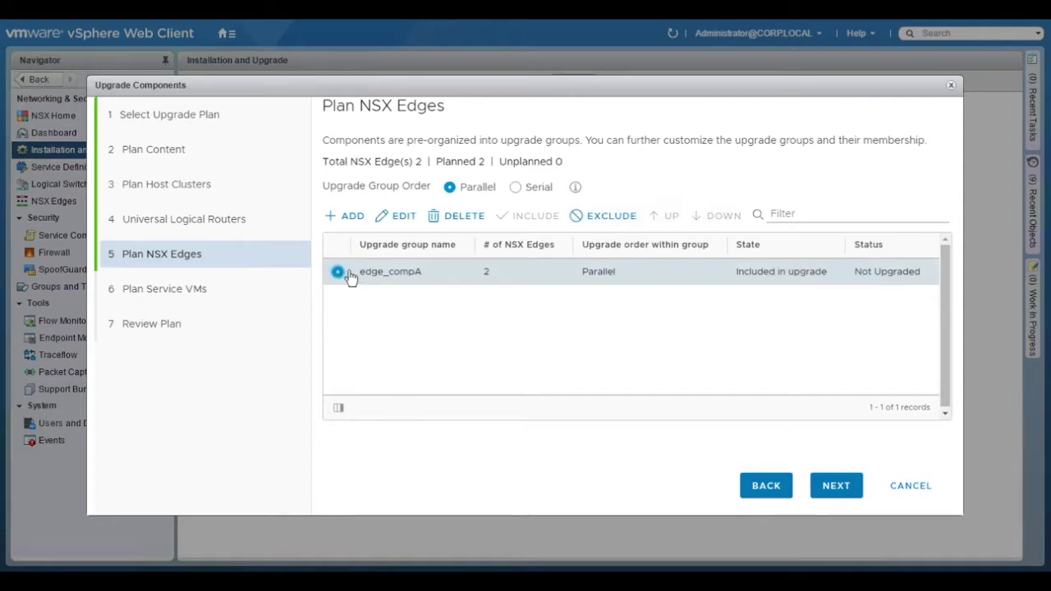
{"action": "left_click", "coordinate": [404, 217]}
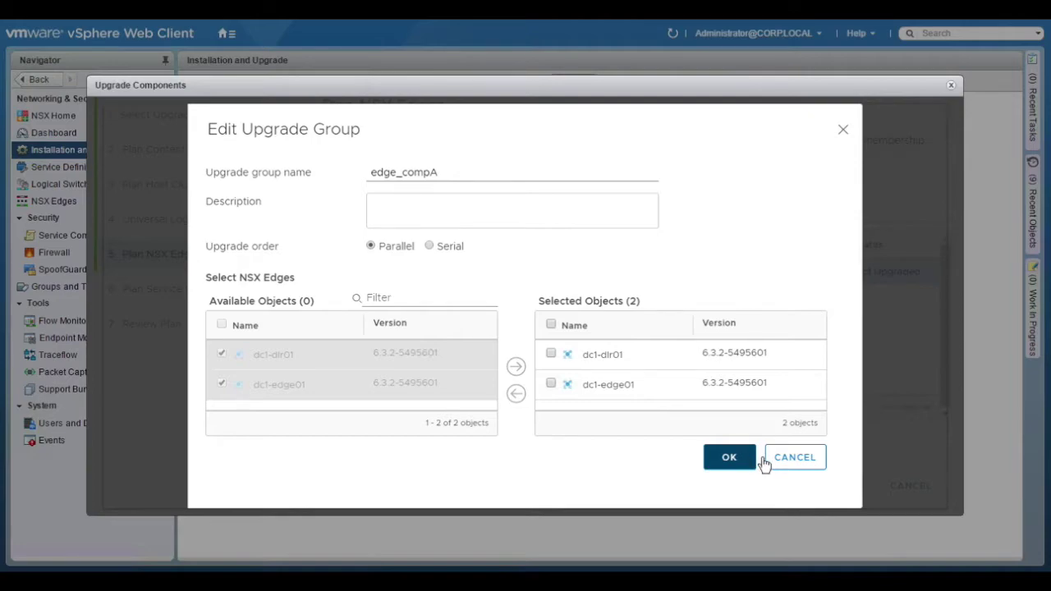
{"action": "left_click", "coordinate": [793, 459]}
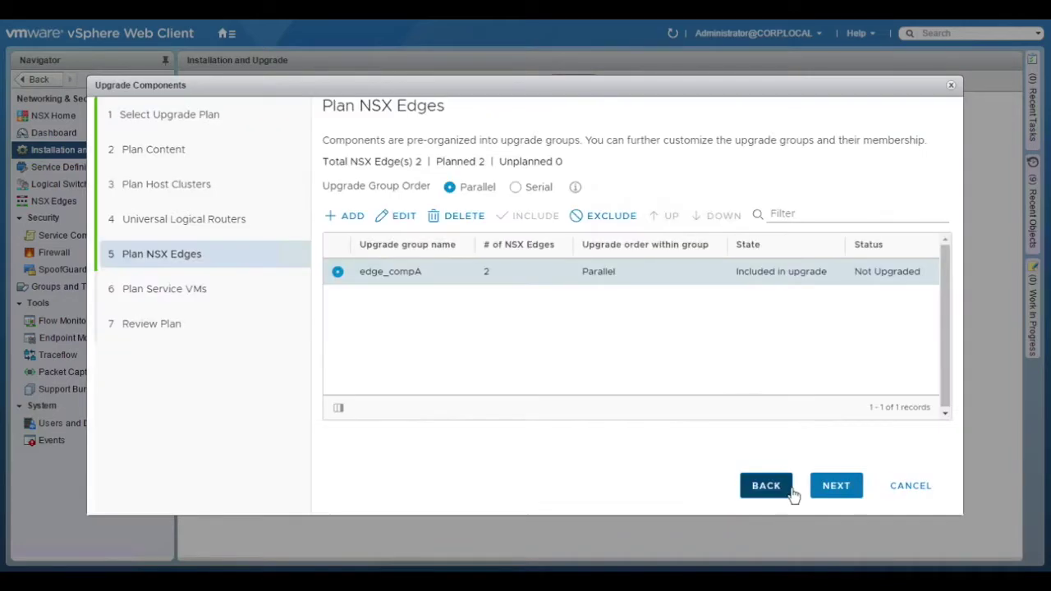
{"action": "left_click", "coordinate": [836, 488]}
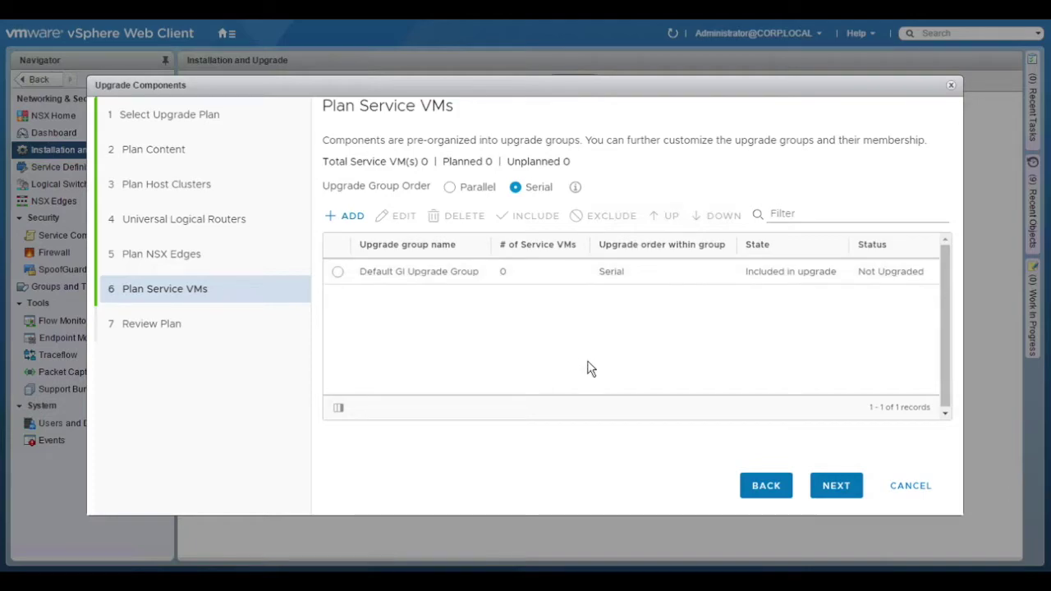
{"action": "left_click", "coordinate": [837, 487]}
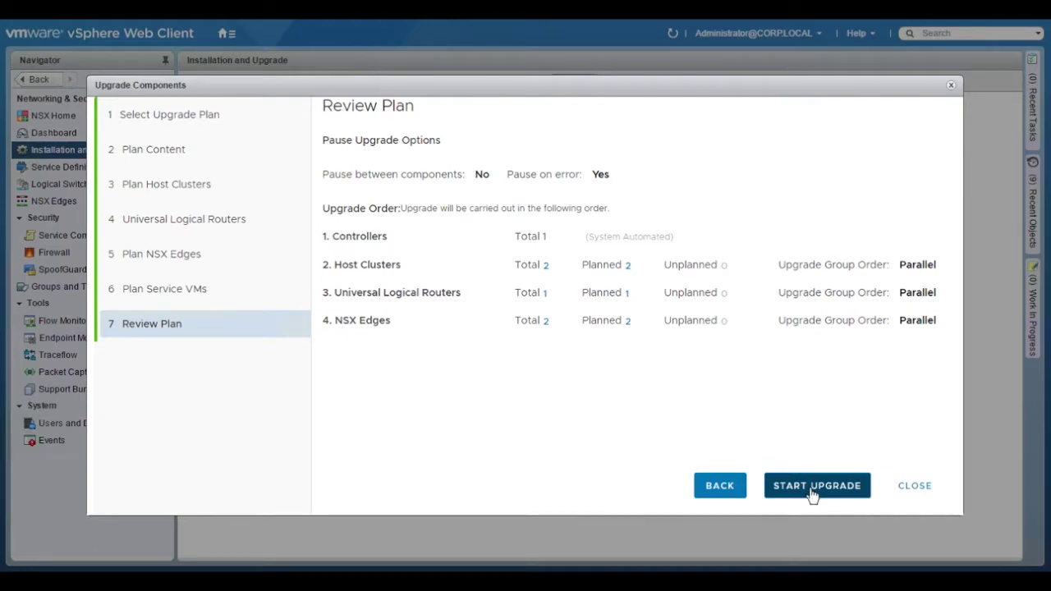
Start the component upgrade and check its progress in the overall plan progress and the controllers' upgrade details
{"action": "left_click", "coordinate": [811, 489]}
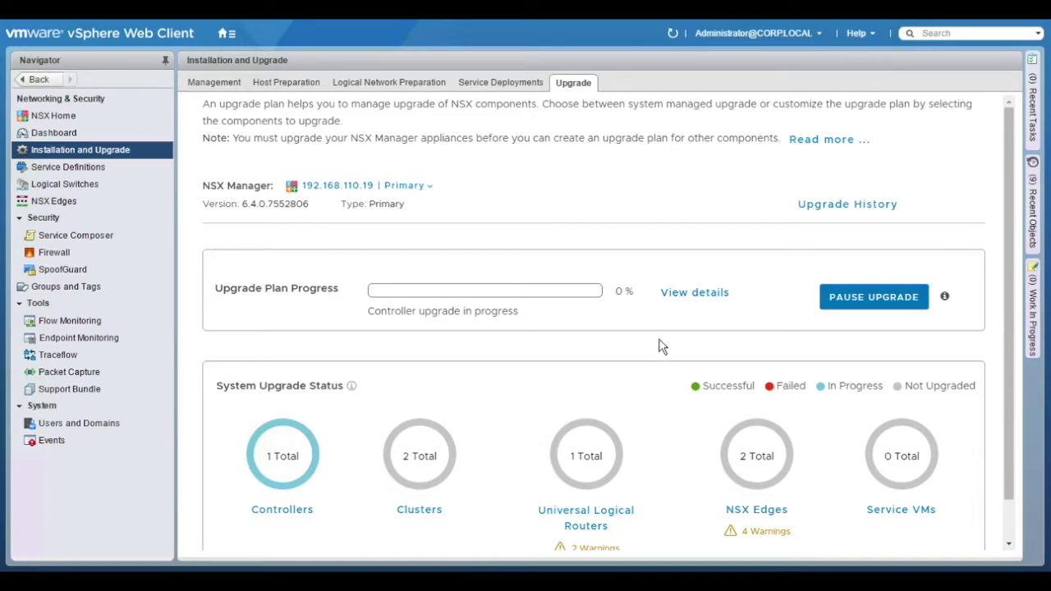
{"action": "left_click", "coordinate": [695, 294]}
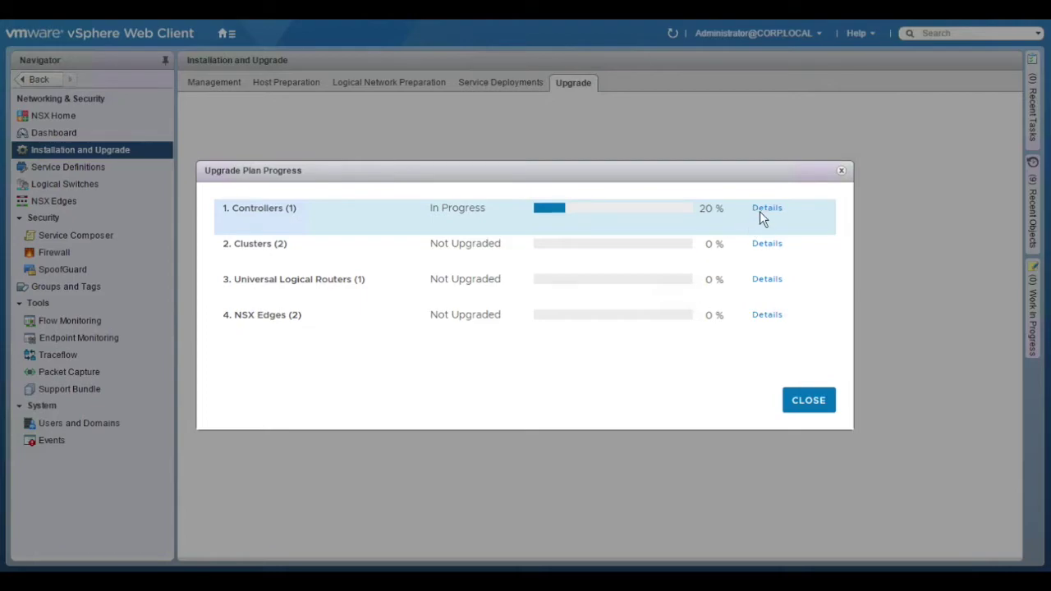
{"action": "left_click", "coordinate": [767, 207]}
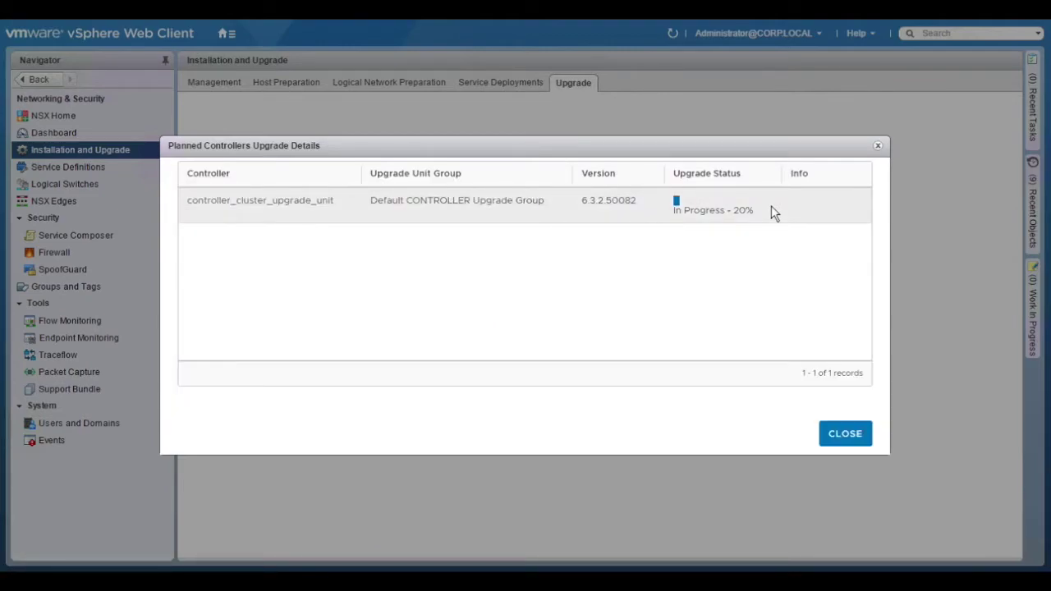
{"action": "left_click", "coordinate": [854, 452]}
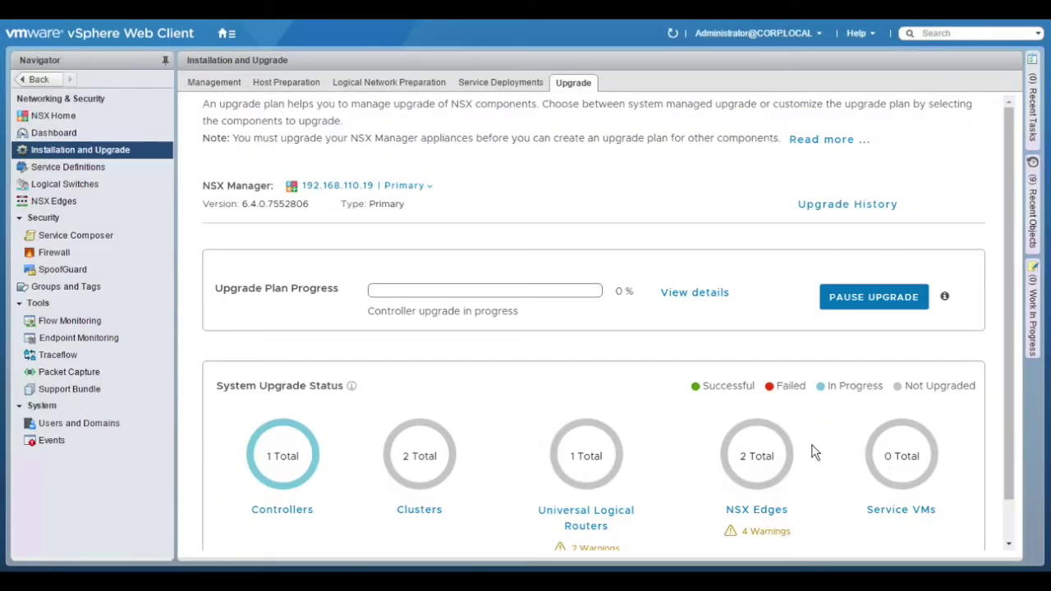
{"action": "left_click", "coordinate": [302, 510]}
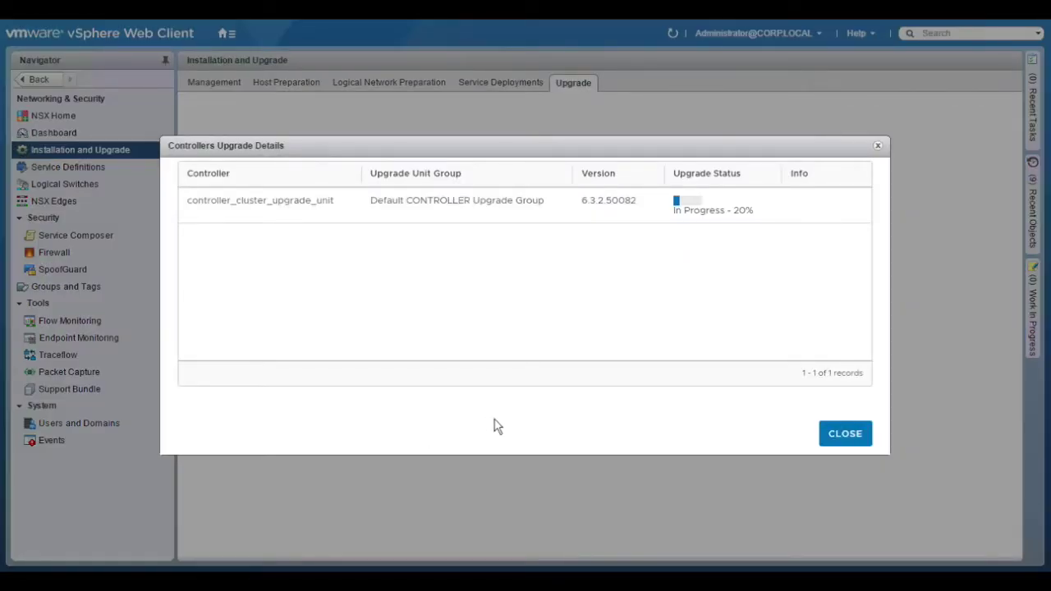
{"action": "left_click", "coordinate": [856, 441]}
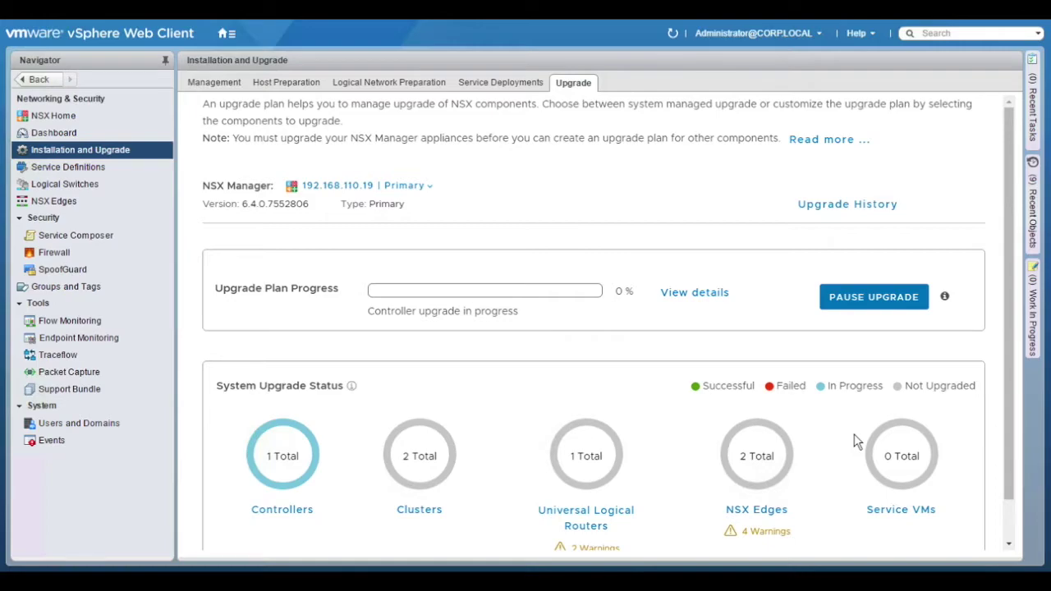
{"action": "left_click", "coordinate": [716, 294]}
{"action": "left_click", "coordinate": [807, 399]}
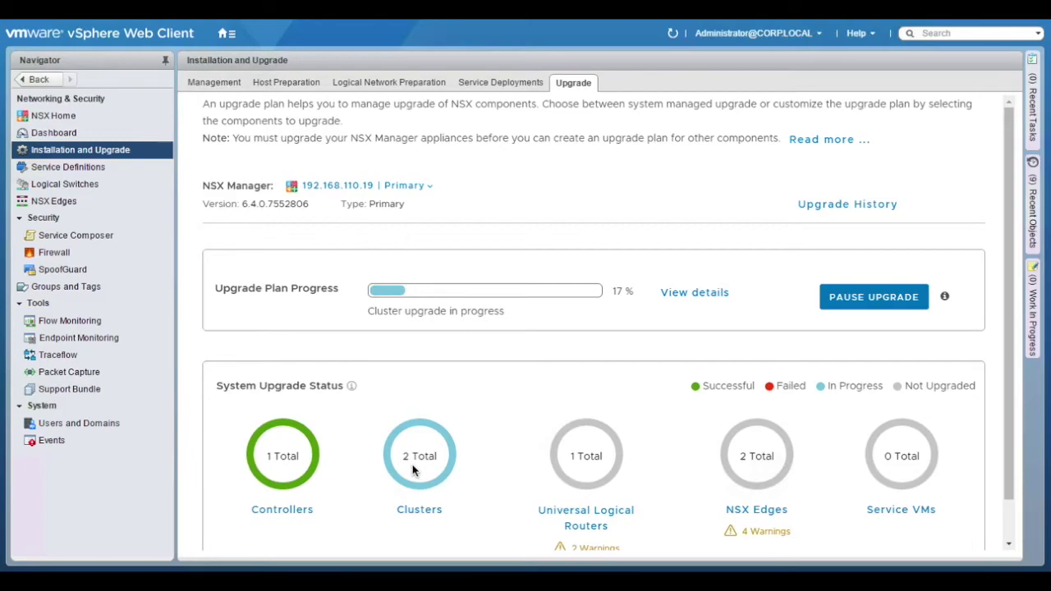
Check the upgrade details of the controllers and the host clusters, and review the overall plan progress
{"action": "left_click", "coordinate": [297, 512]}
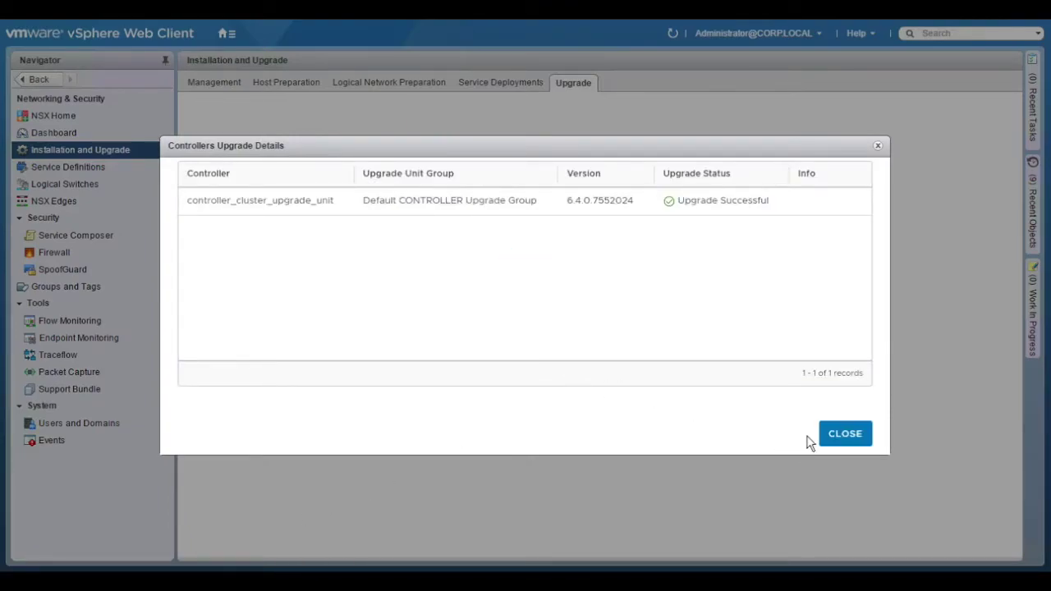
{"action": "left_click", "coordinate": [852, 435]}
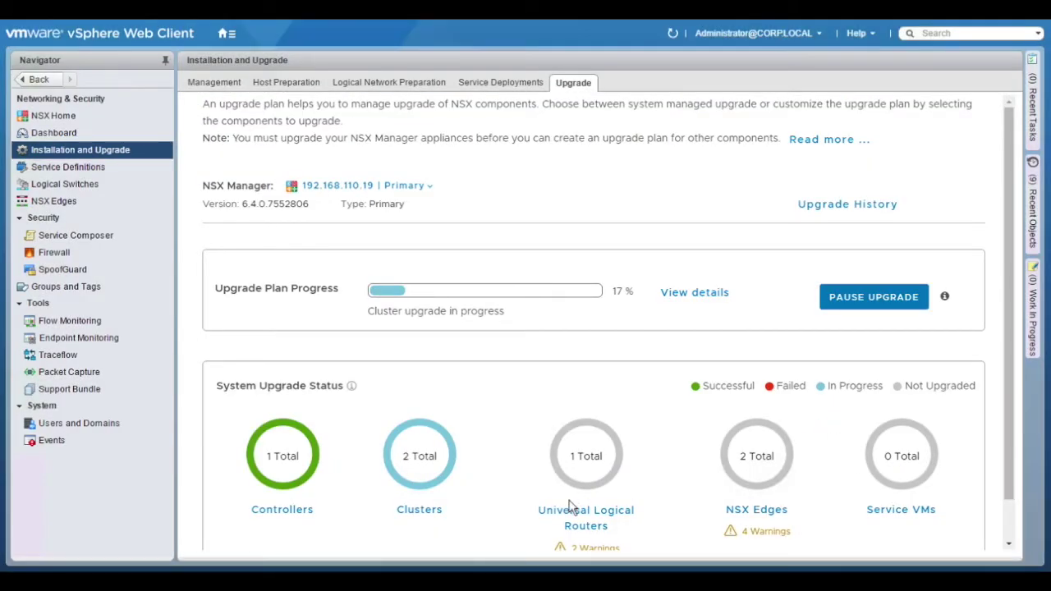
{"action": "left_click", "coordinate": [430, 514]}
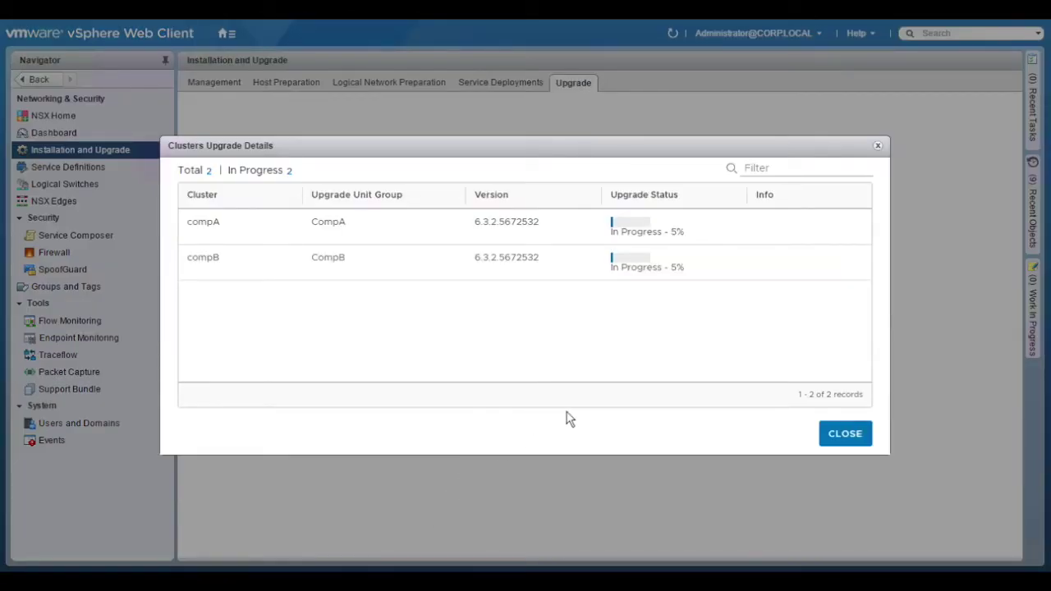
{"action": "left_click", "coordinate": [852, 439]}
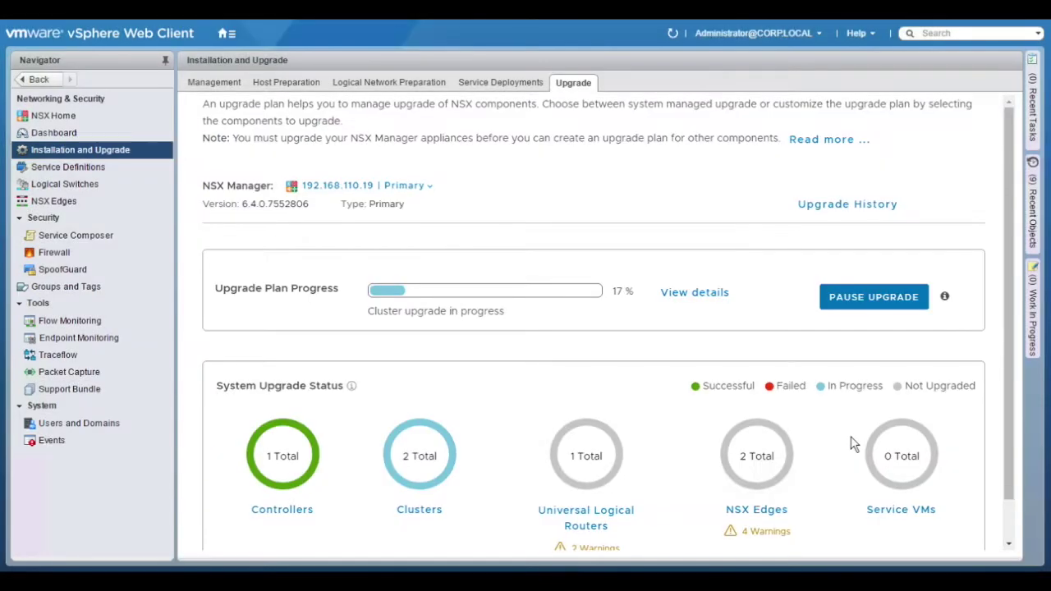
{"action": "left_click", "coordinate": [696, 294]}
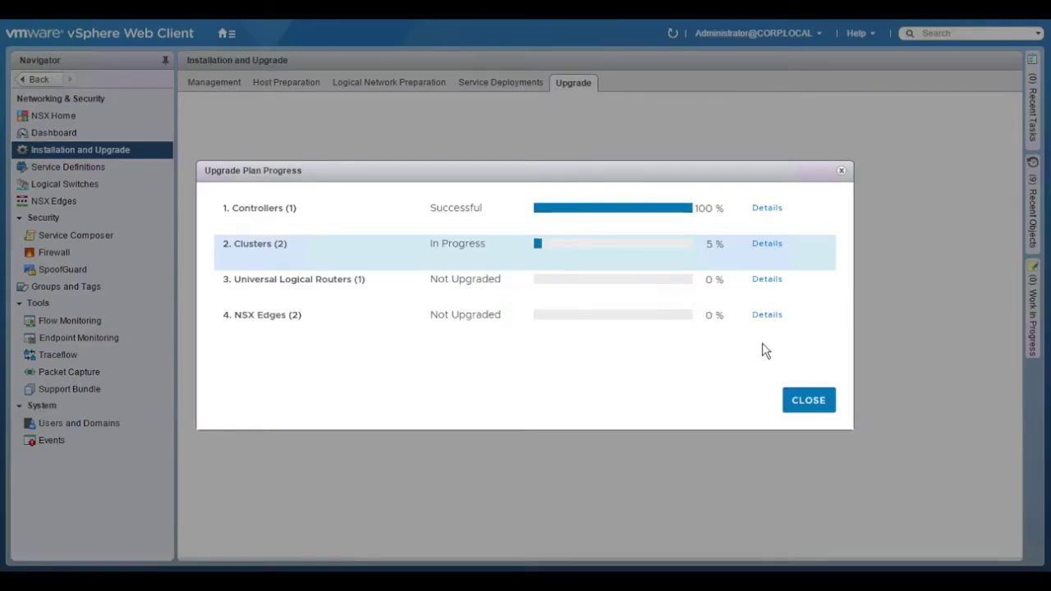
{"action": "left_click", "coordinate": [810, 403]}
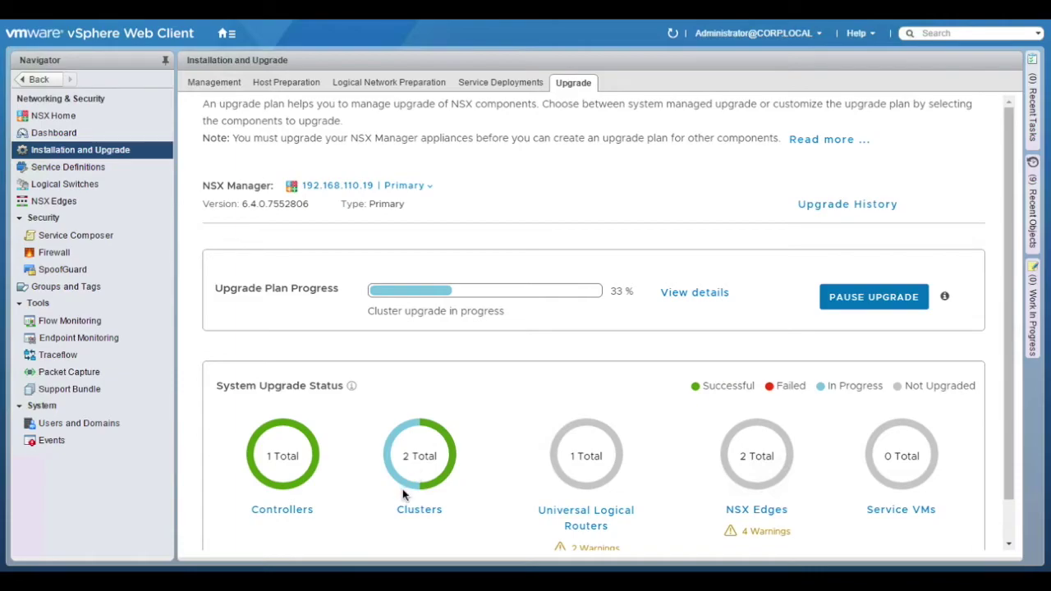
Monitor the compA and compB host clusters' upgrade details until the cluster upgrade finishes
{"action": "left_click", "coordinate": [413, 508]}
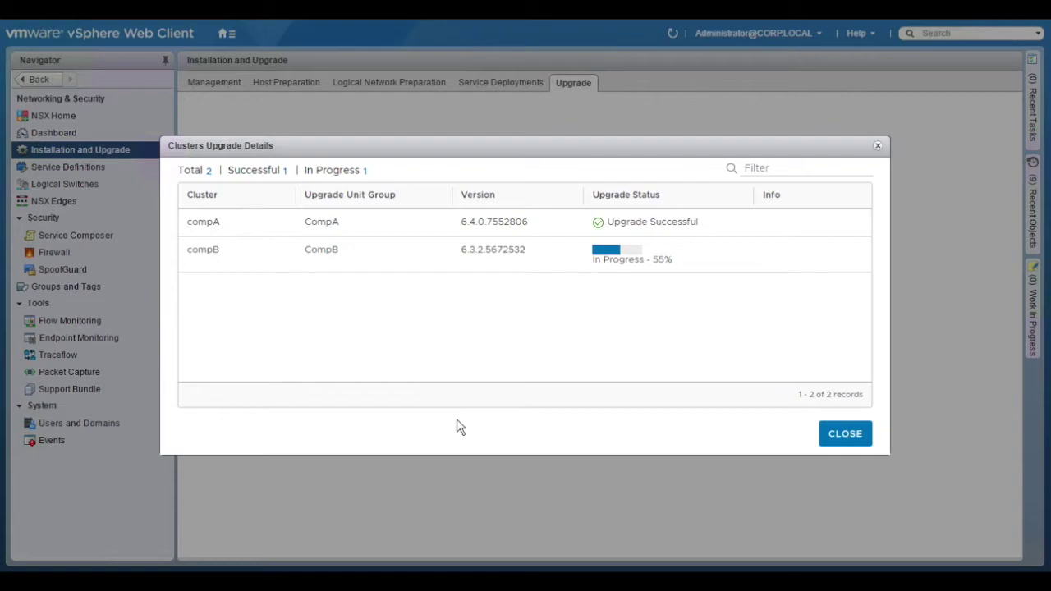
{"action": "left_click", "coordinate": [846, 435]}
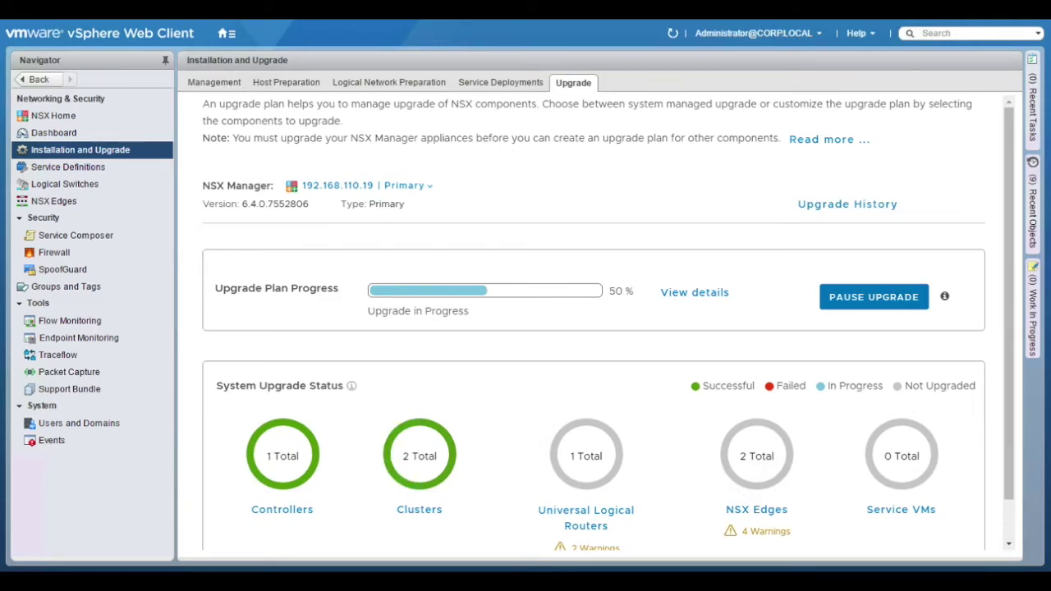
{"action": "left_click", "coordinate": [427, 510]}
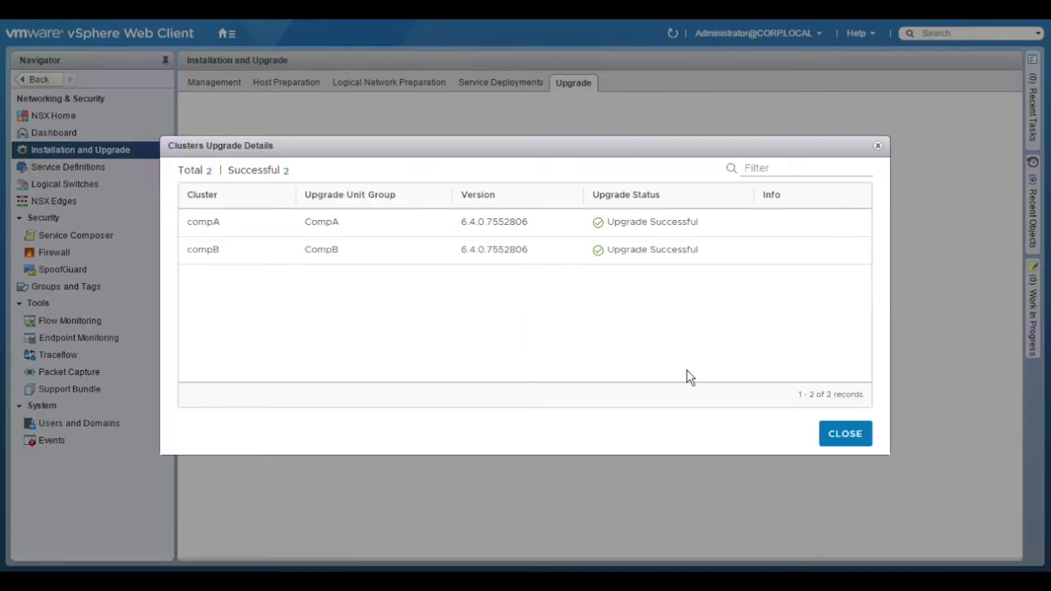
{"action": "left_click", "coordinate": [846, 435]}
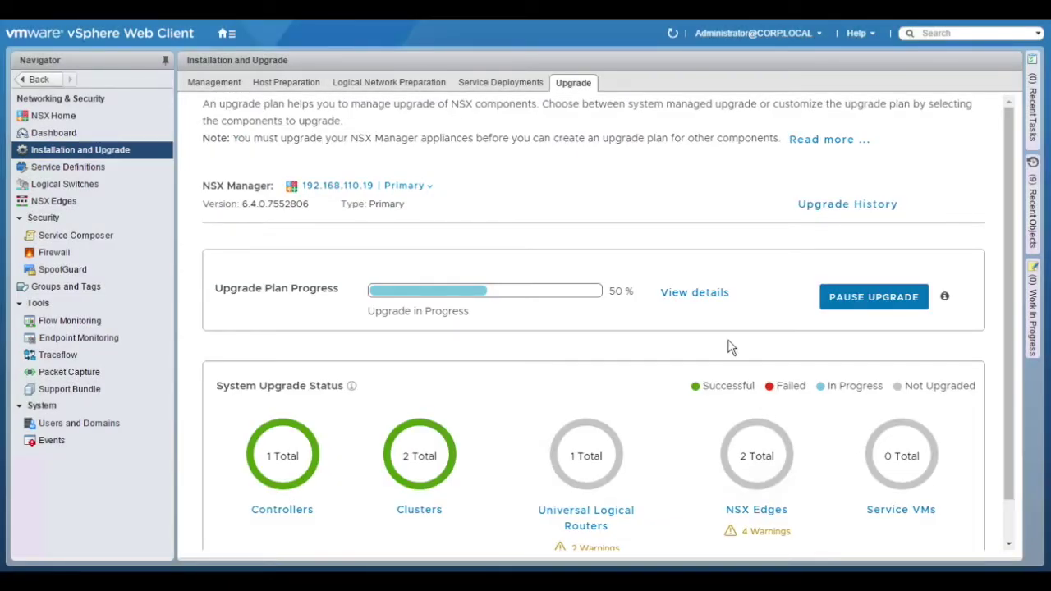
Examine the planned universal logical routers' upgrade details from the overall plan progress
{"action": "left_click", "coordinate": [711, 295]}
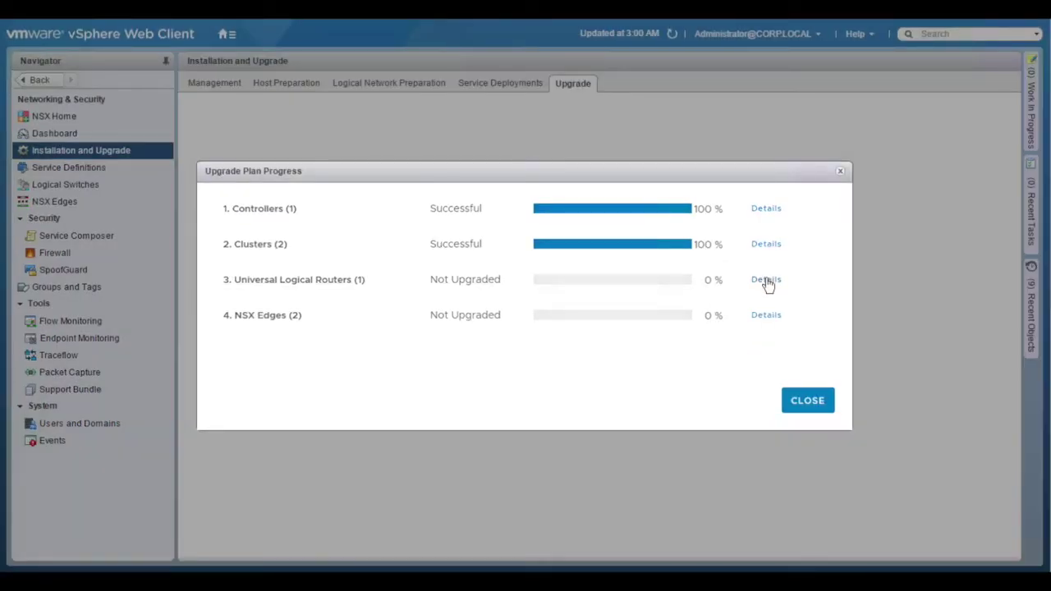
{"action": "left_click", "coordinate": [767, 281]}
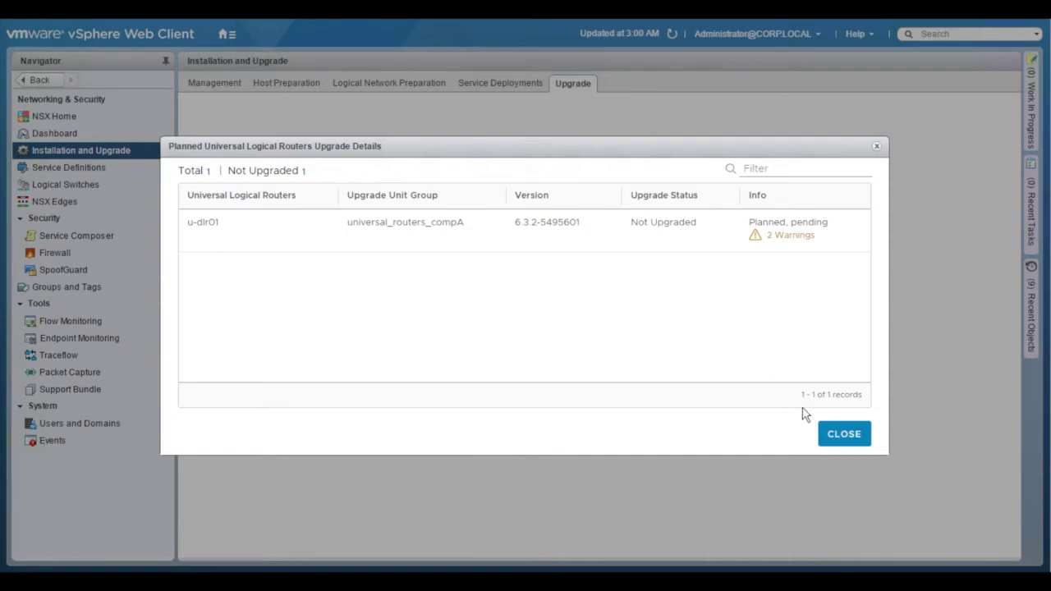
{"action": "left_click", "coordinate": [840, 442]}
{"action": "left_click", "coordinate": [852, 441]}
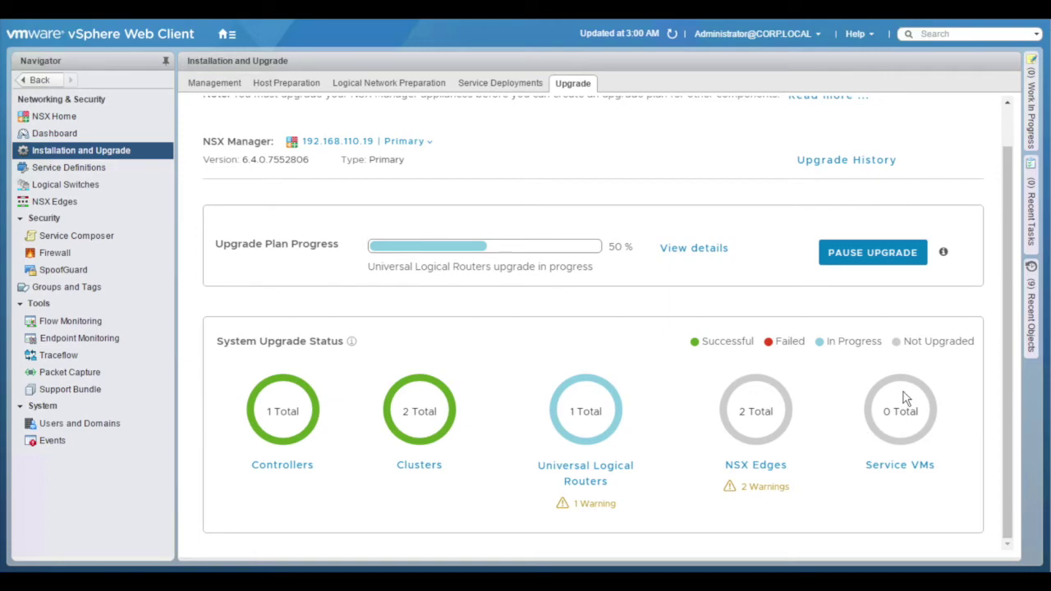
Pause the running upgrade and open its plan for replanning
{"action": "left_click", "coordinate": [889, 259]}
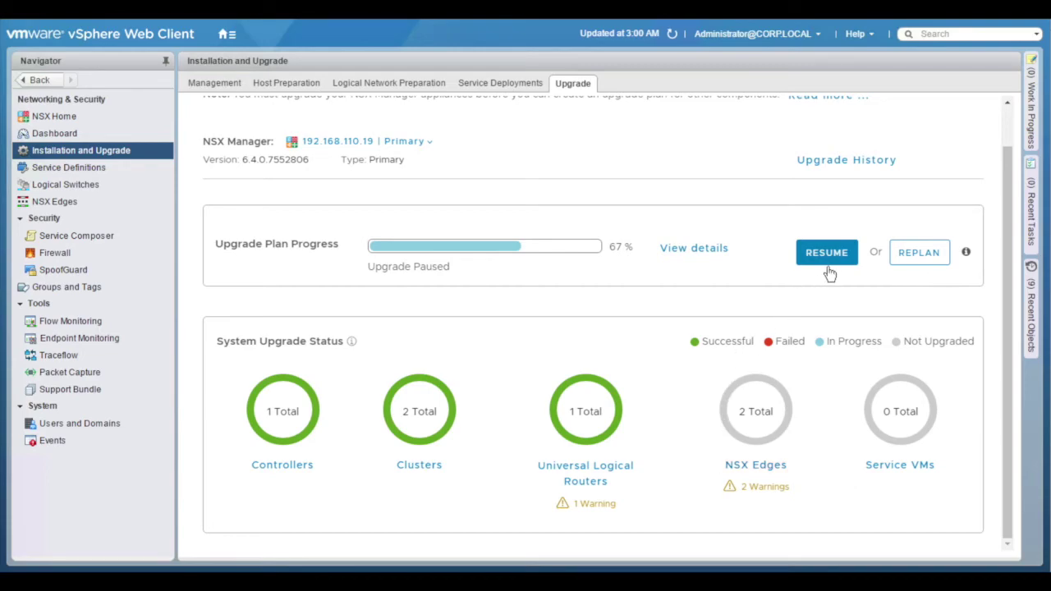
{"action": "left_click", "coordinate": [924, 264]}
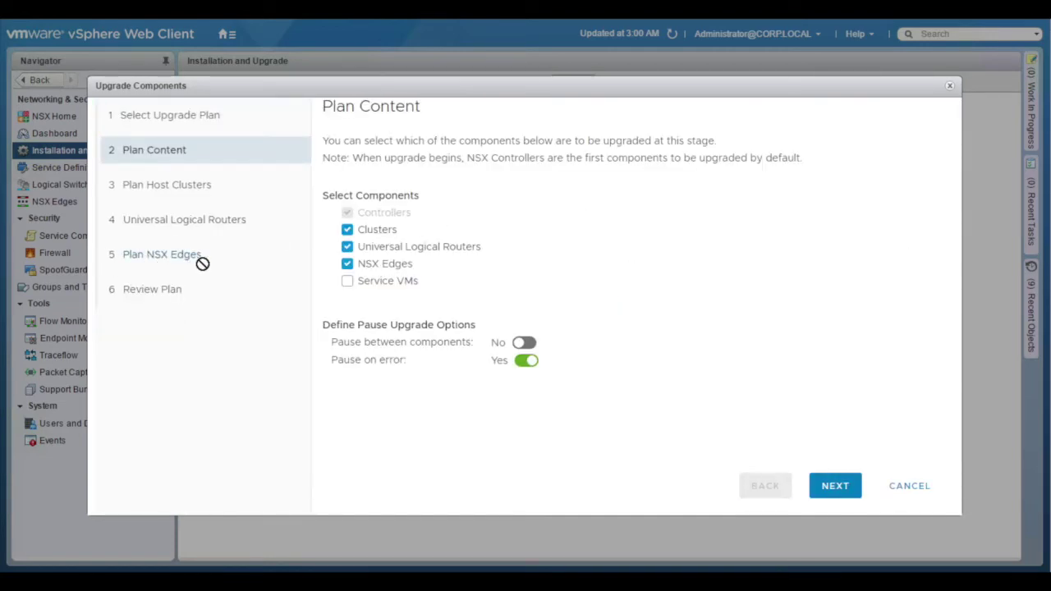
Go through the plan content, host clusters, universal logical routers and NSX Edges without changing them, and resume the upgrade from the plan review
{"action": "left_click", "coordinate": [832, 489]}
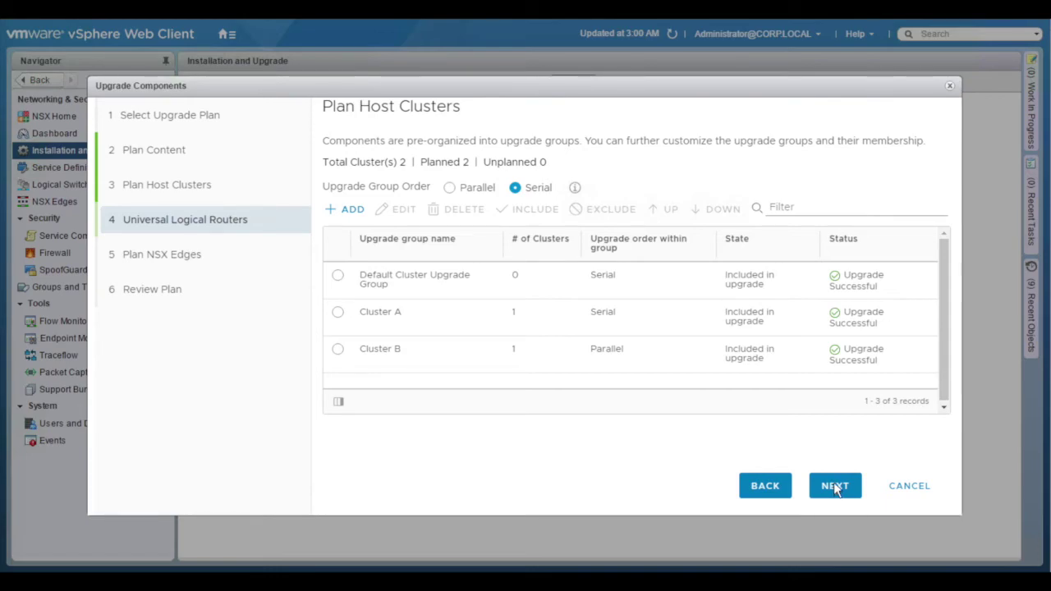
{"action": "left_click", "coordinate": [835, 486]}
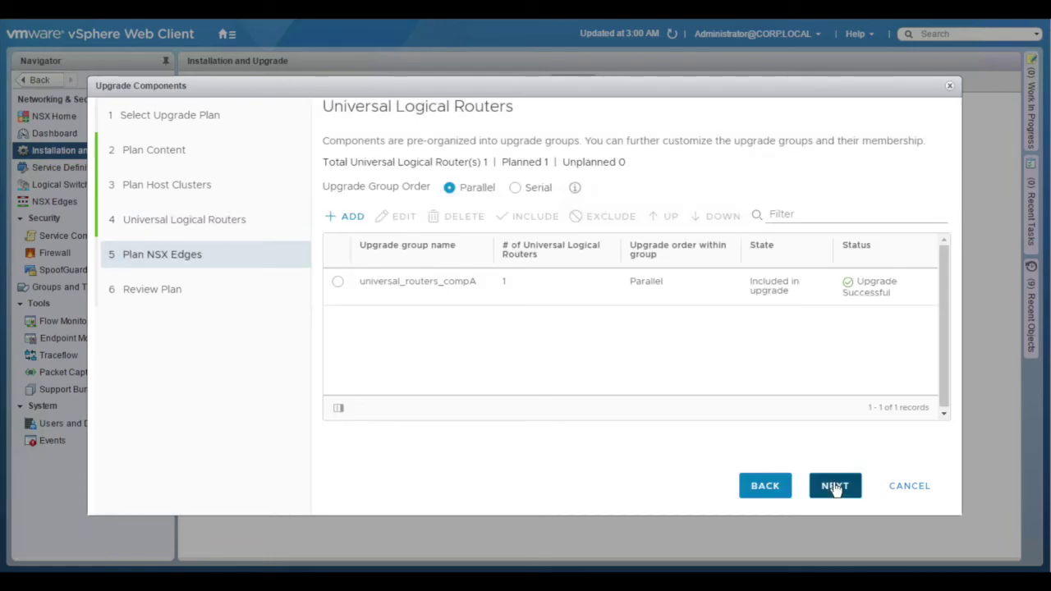
{"action": "left_click", "coordinate": [835, 487]}
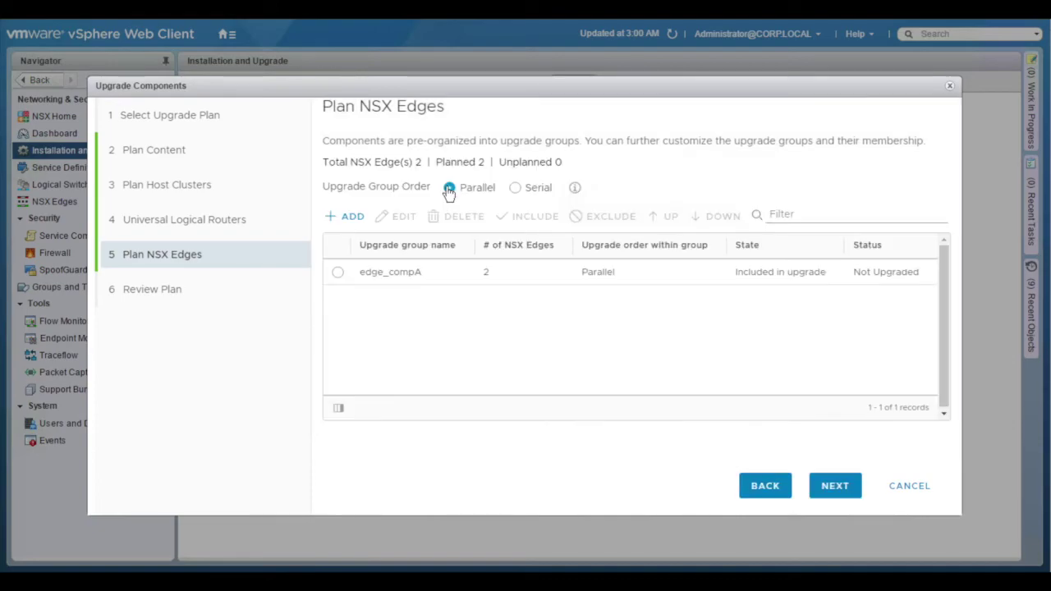
{"action": "left_click", "coordinate": [856, 492]}
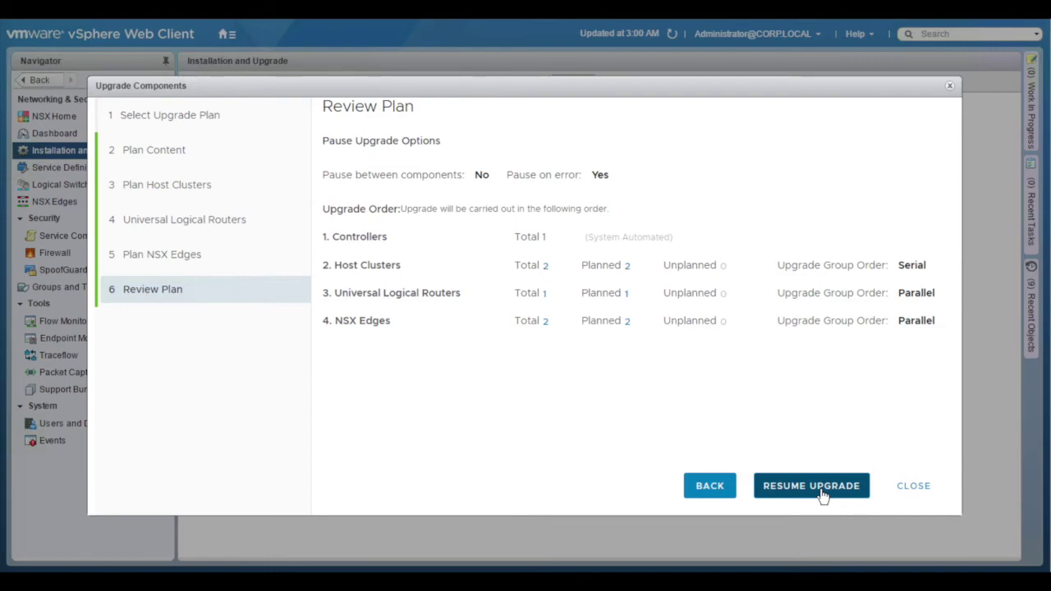
{"action": "left_click", "coordinate": [822, 496]}
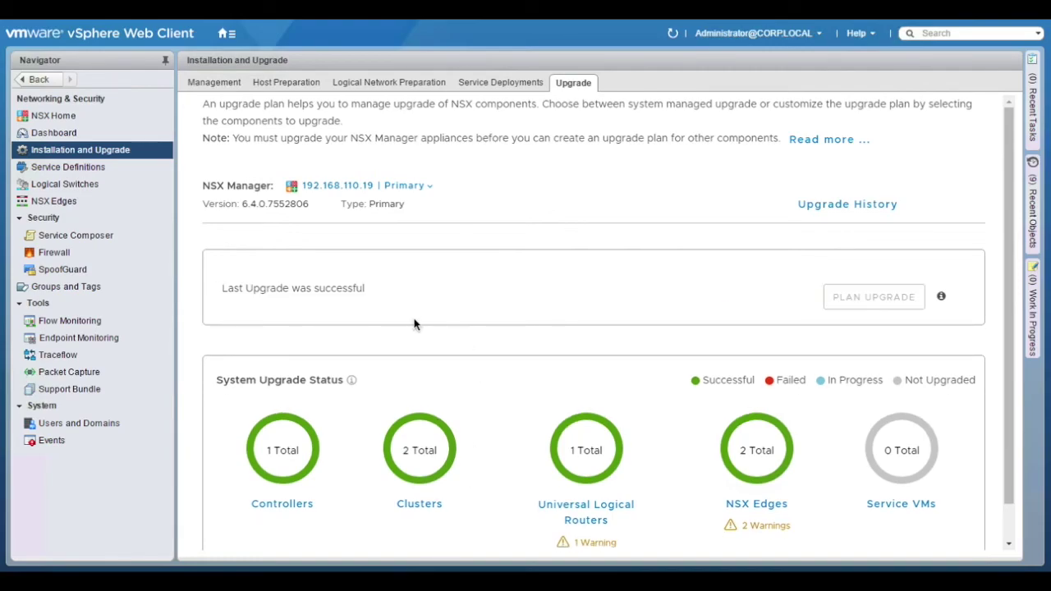
Check the software versions of the NSX Manager, controller node and host clusters, and open the NSX Edges overview
{"action": "left_click", "coordinate": [218, 86]}
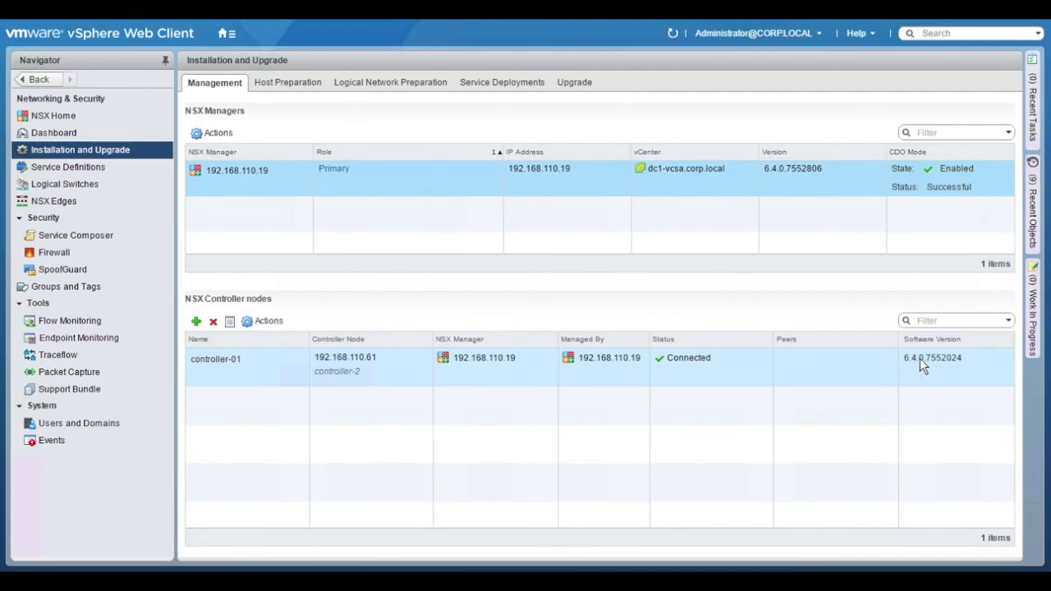
{"action": "left_click", "coordinate": [300, 84]}
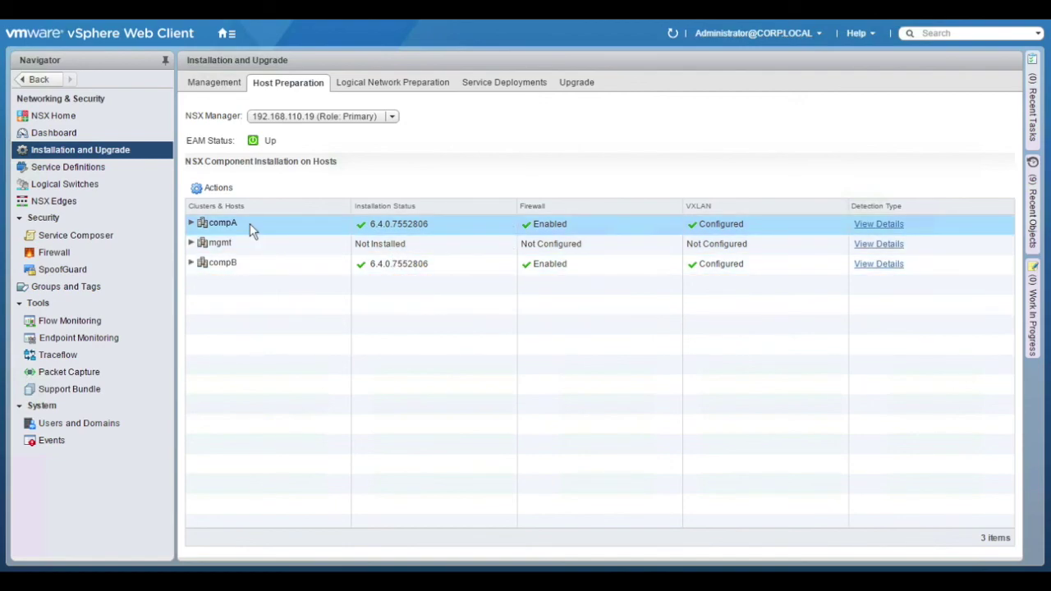
{"action": "left_click", "coordinate": [131, 205]}
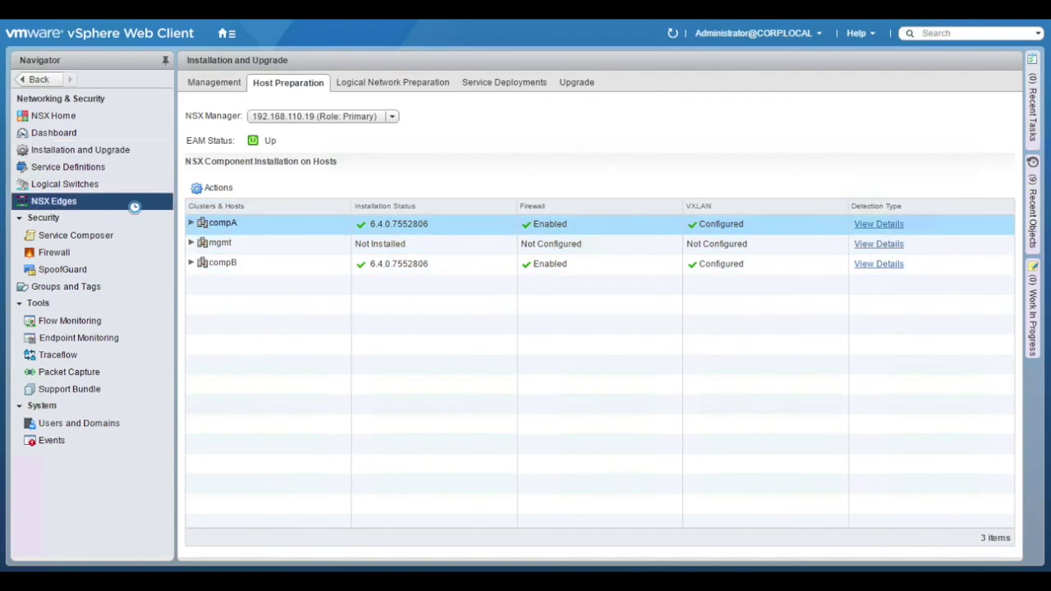